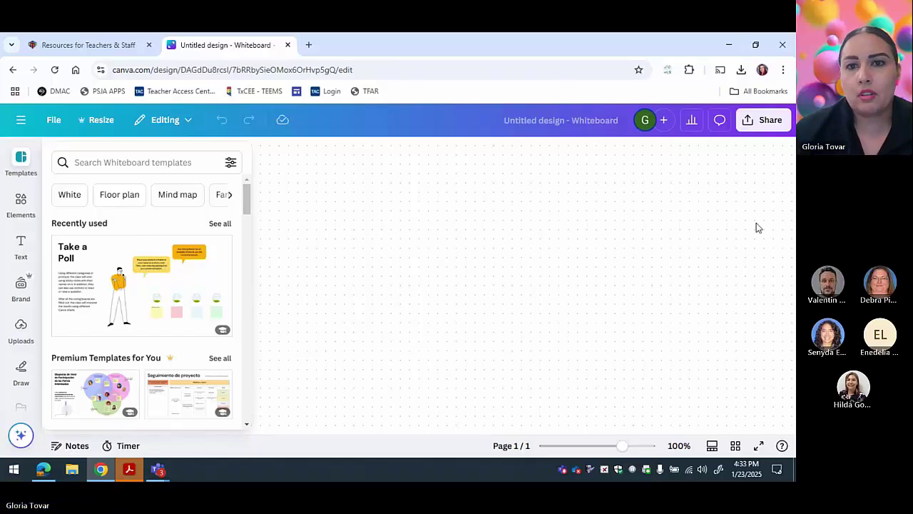
- Open the recent whiteboard design "Add a little bit of body text" from the home page and look over its first page
click(20, 120)
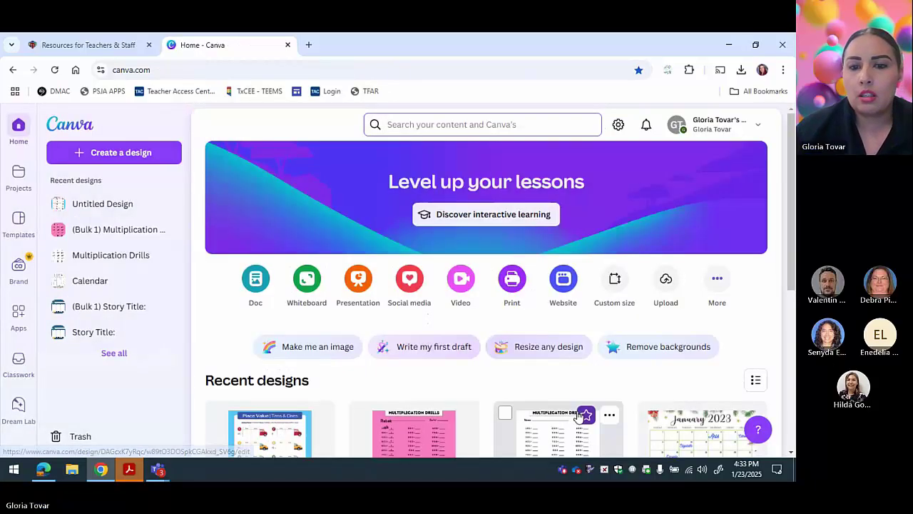
scroll(577, 411, down, 4)
click(521, 331)
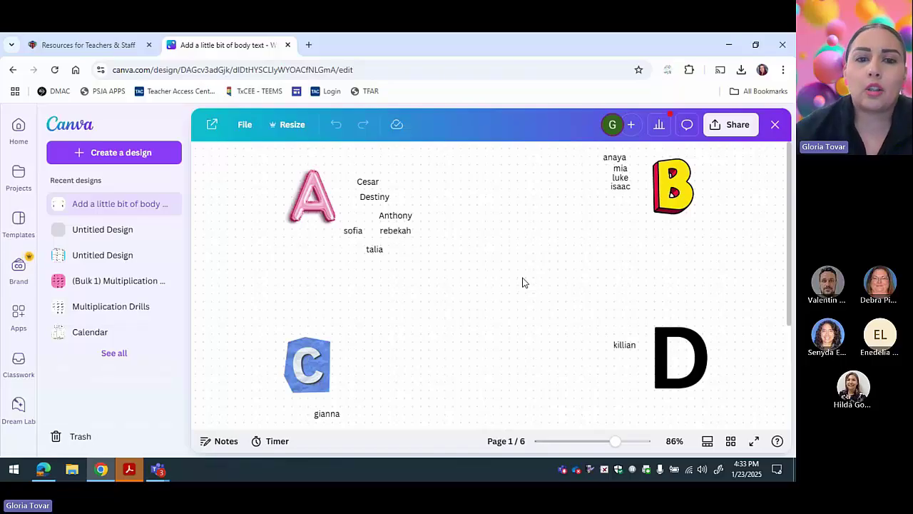
scroll(540, 290, down, 1)
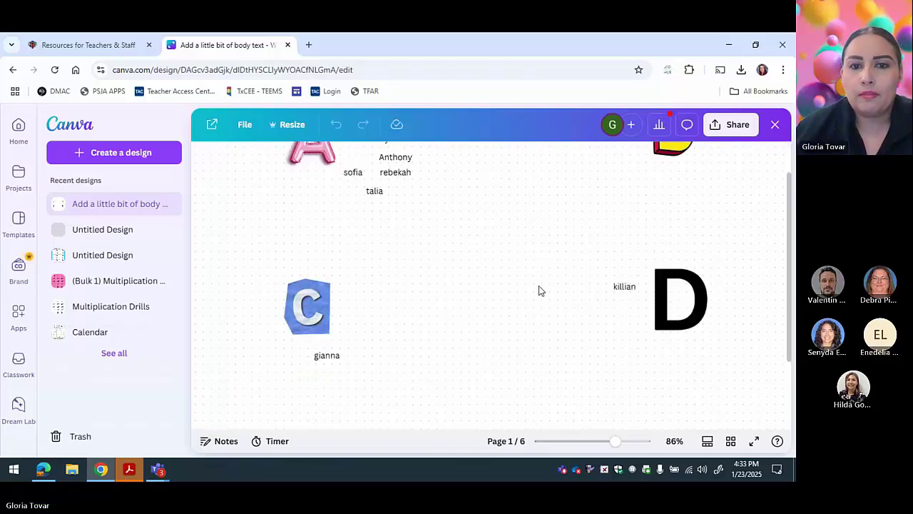
scroll(678, 385, up, 1)
scroll(680, 396, down, 5)
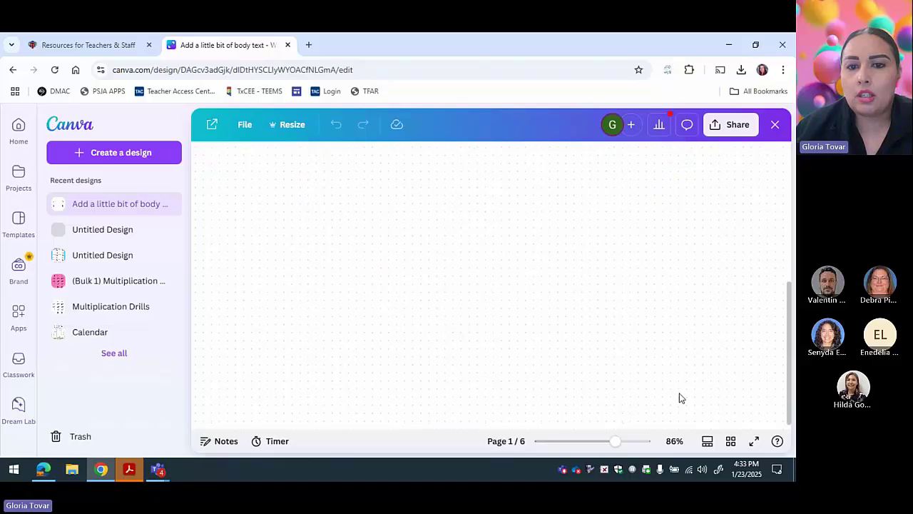
- View the Informational Text, Poetry and Literary Fiction pages (2, 3 and 4) one after another from the page grid
click(731, 441)
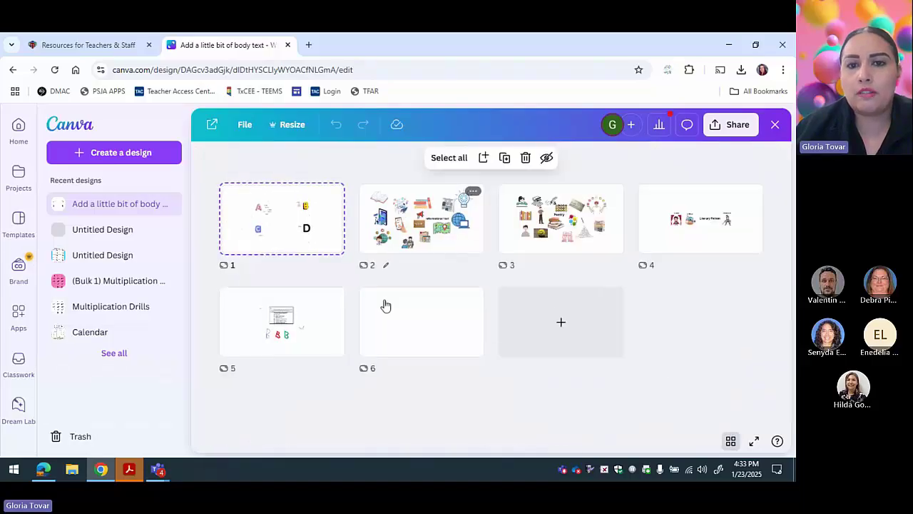
click(428, 233)
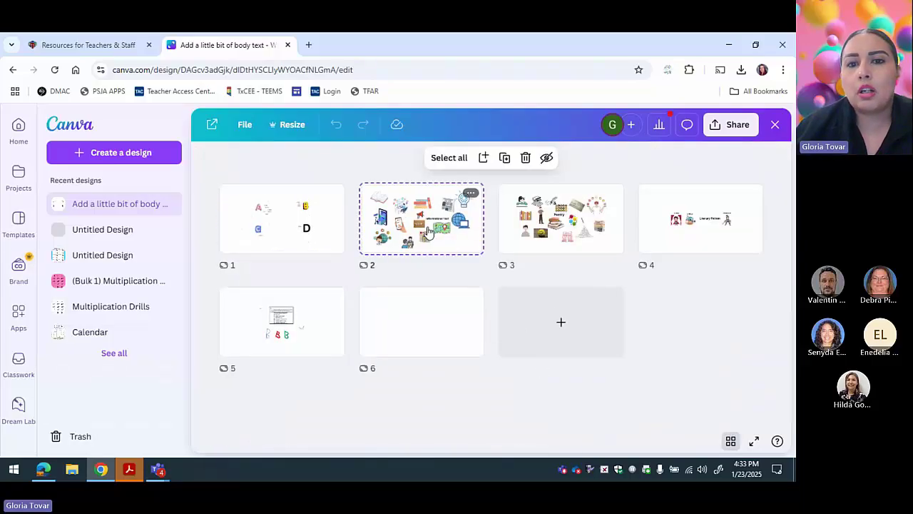
double_click(428, 233)
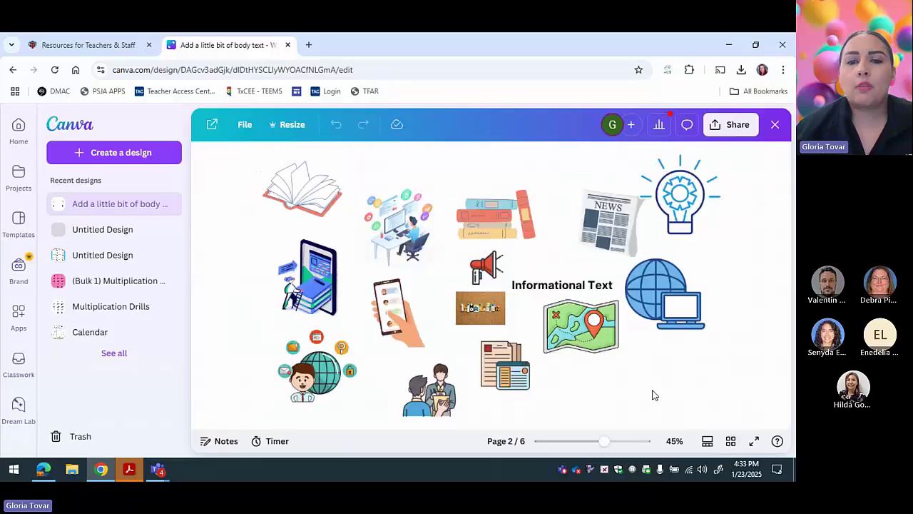
click(730, 441)
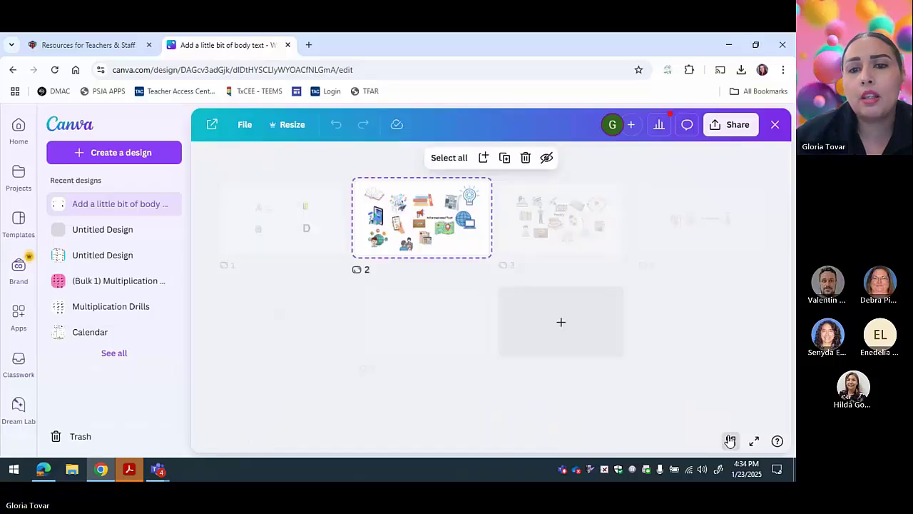
click(563, 241)
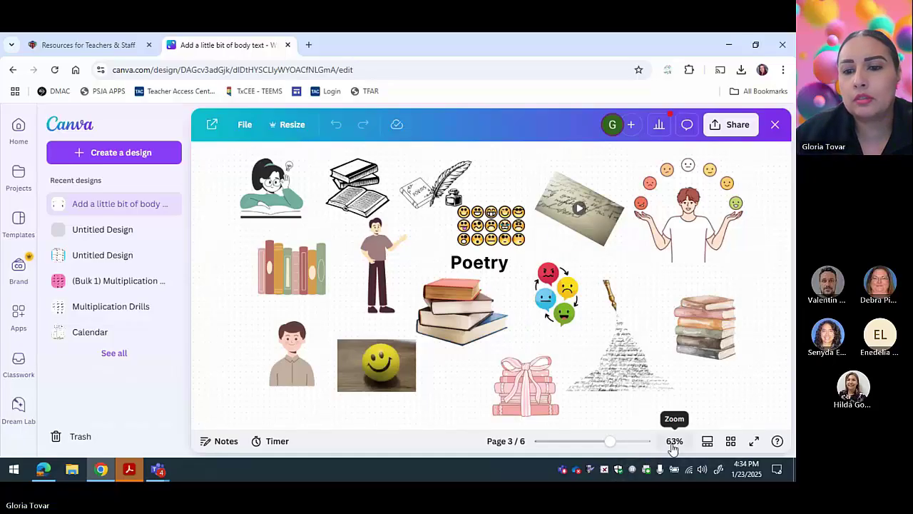
click(731, 442)
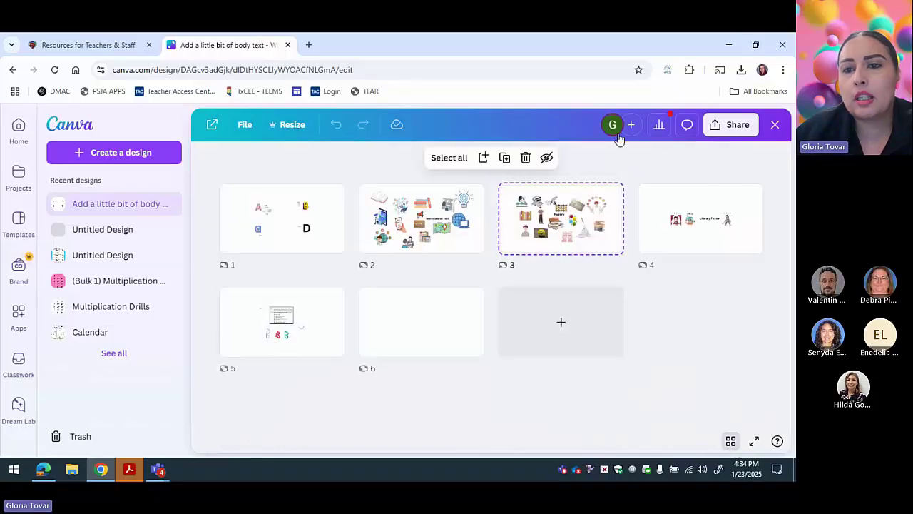
click(696, 223)
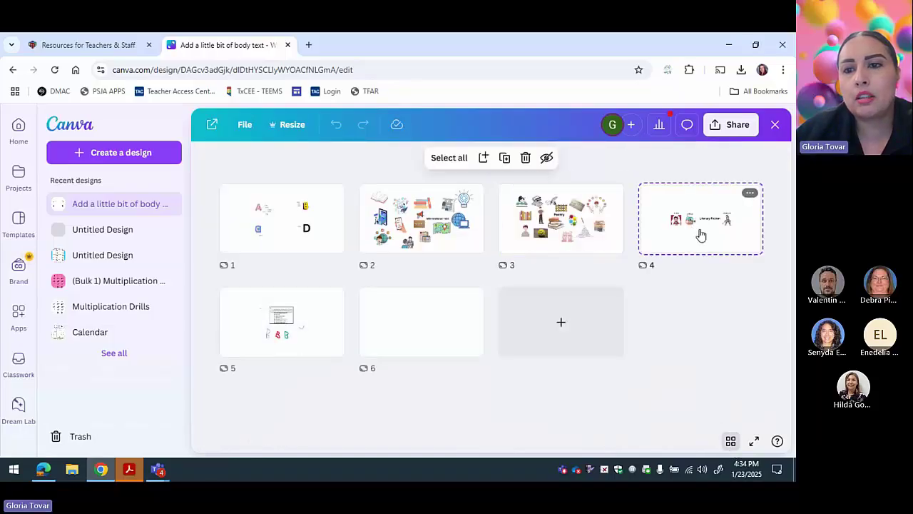
double_click(698, 230)
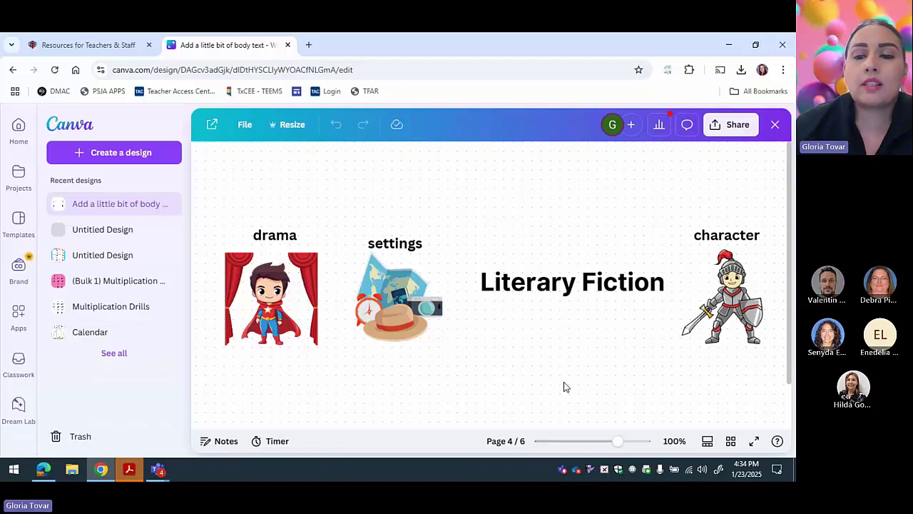
- Return to page 1 with the four letters, and reopen the Informational Text page
click(731, 441)
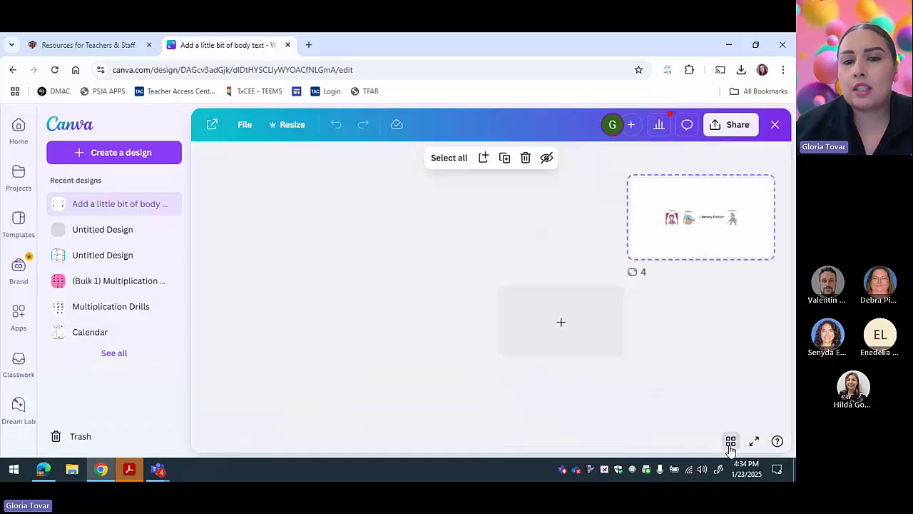
click(292, 217)
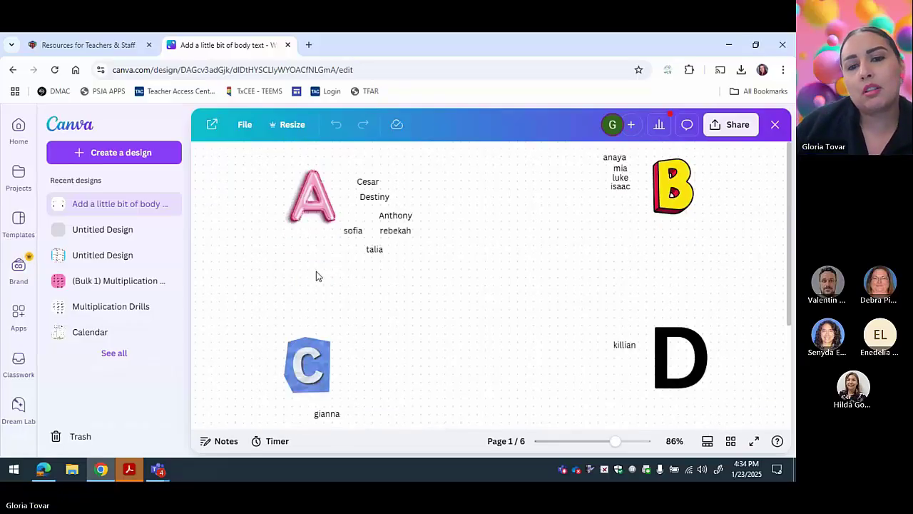
click(731, 443)
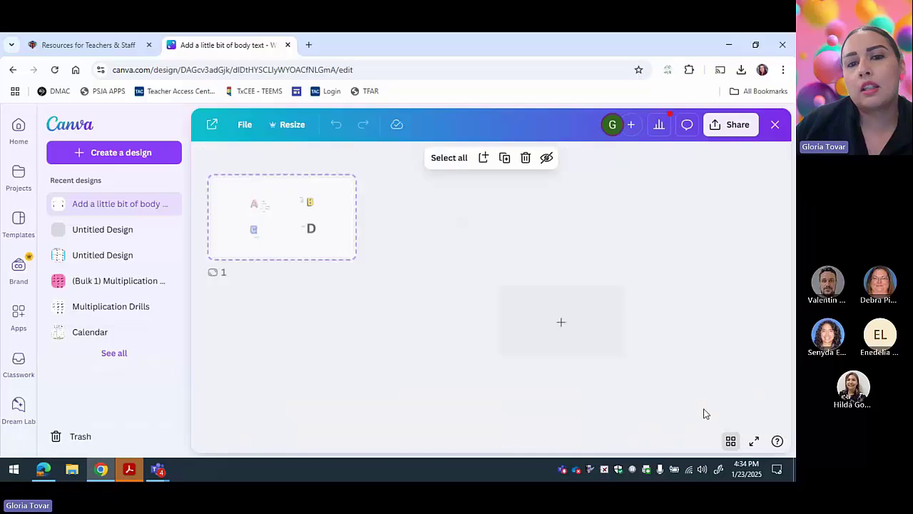
double_click(418, 206)
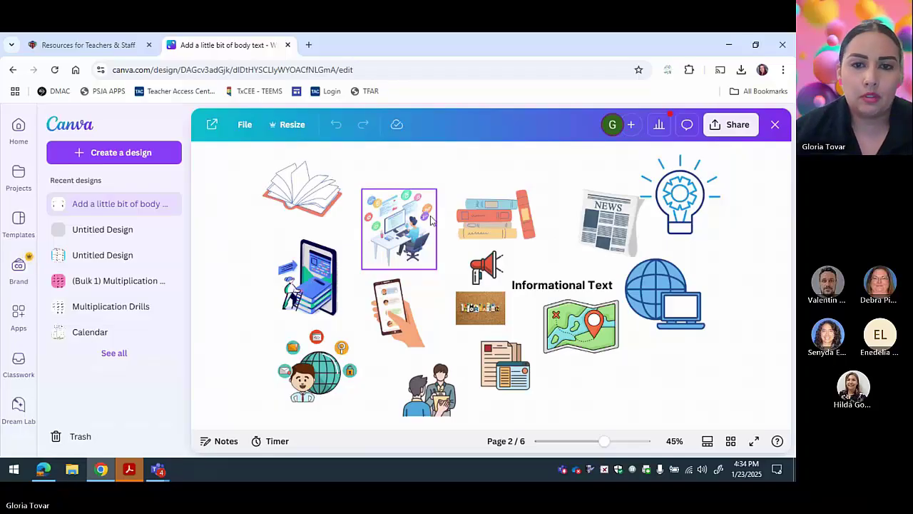
- Open the design's sharing options and check the access choices for the collaboration link
click(745, 128)
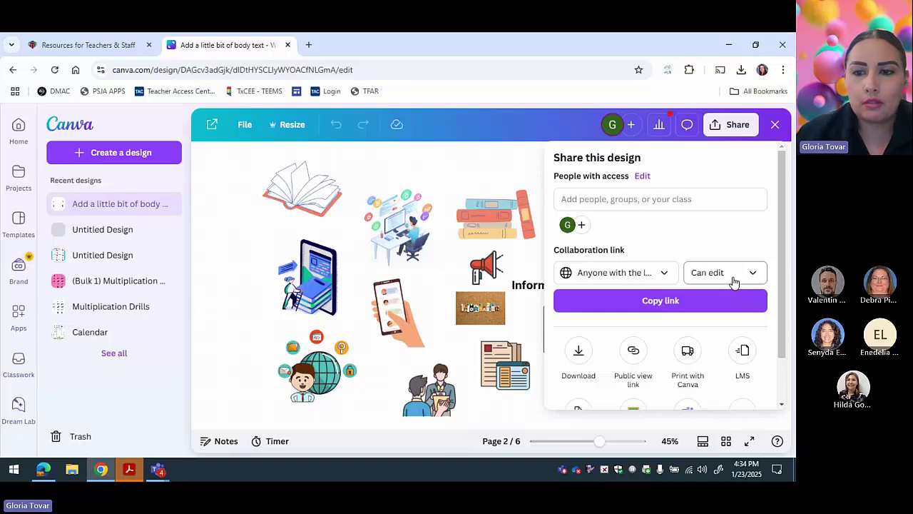
click(647, 279)
click(697, 254)
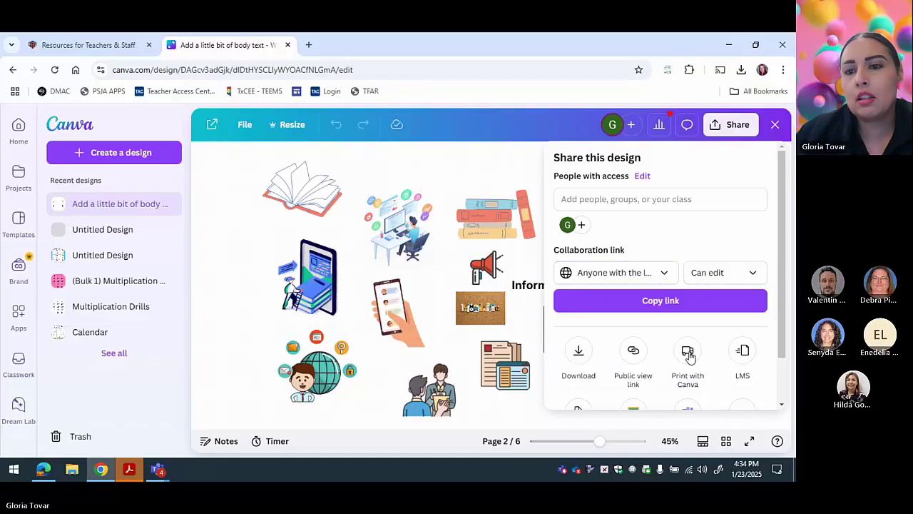
- Start sharing the design to Google Classroom, look at the class list, and close the window without sharing
scroll(664, 328, down, 2)
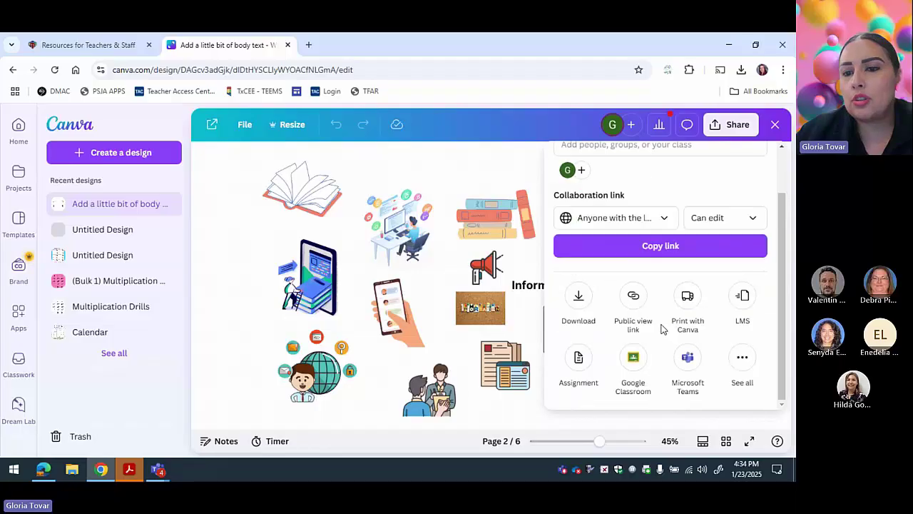
click(634, 365)
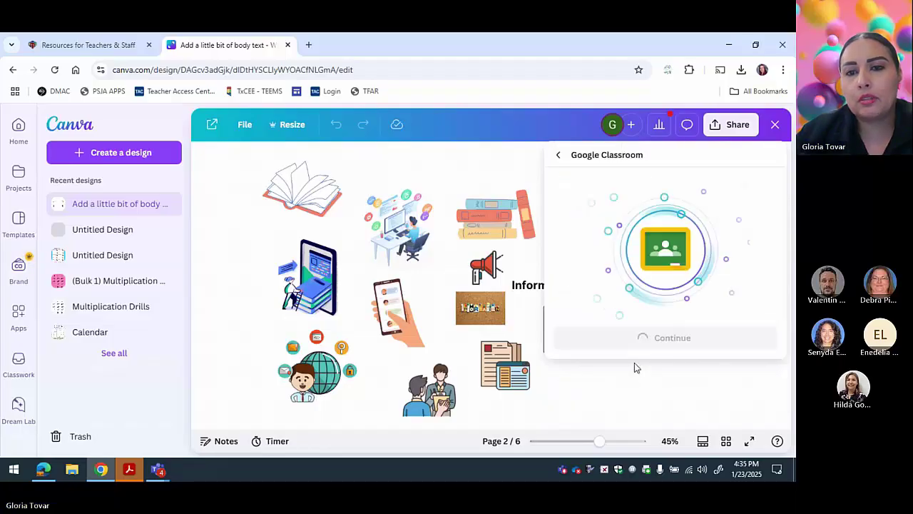
click(697, 337)
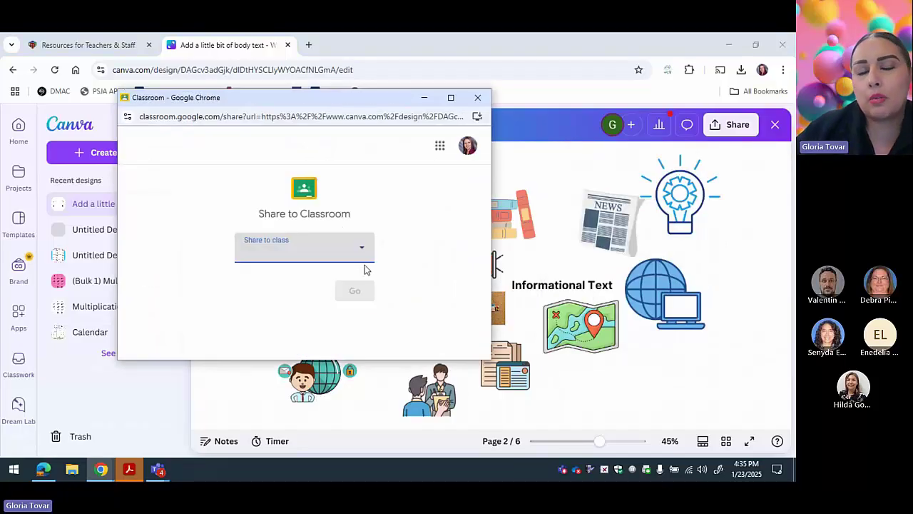
click(362, 249)
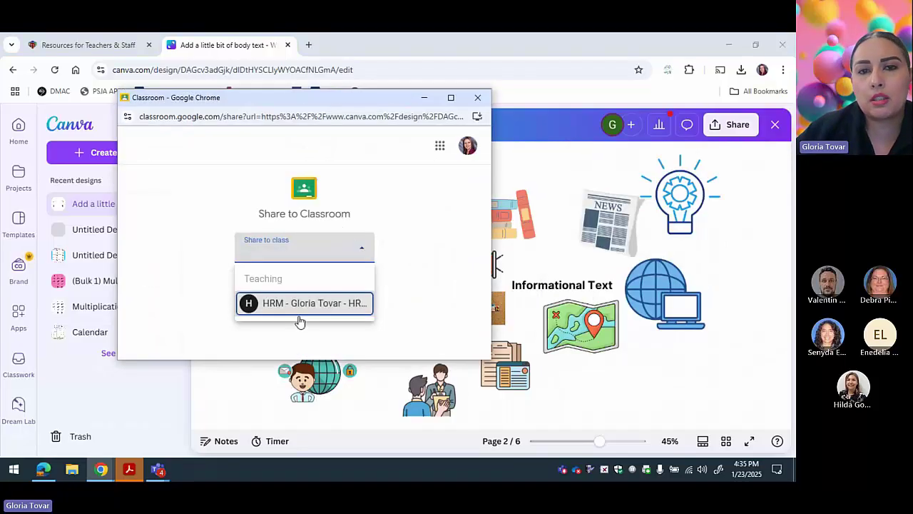
click(478, 97)
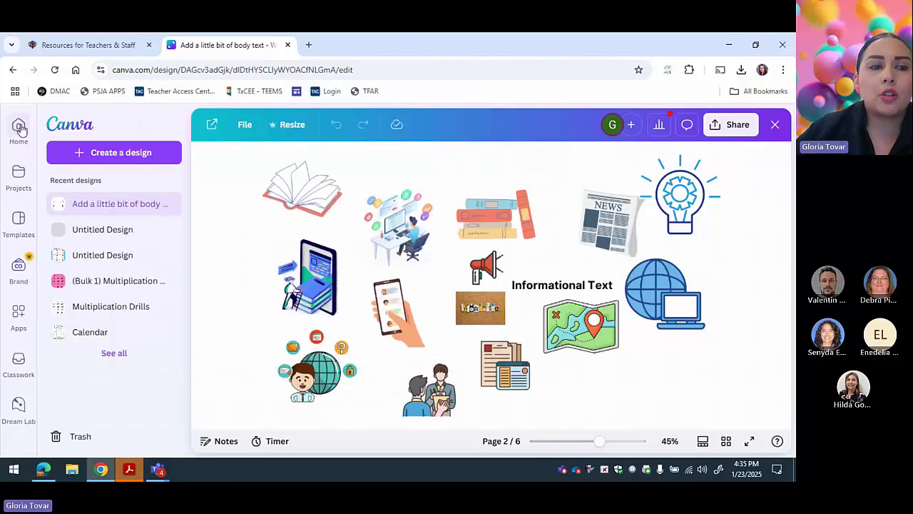
- Start a new Classwork activity based on the Worksheet (US Letter Portrait) design type
click(20, 363)
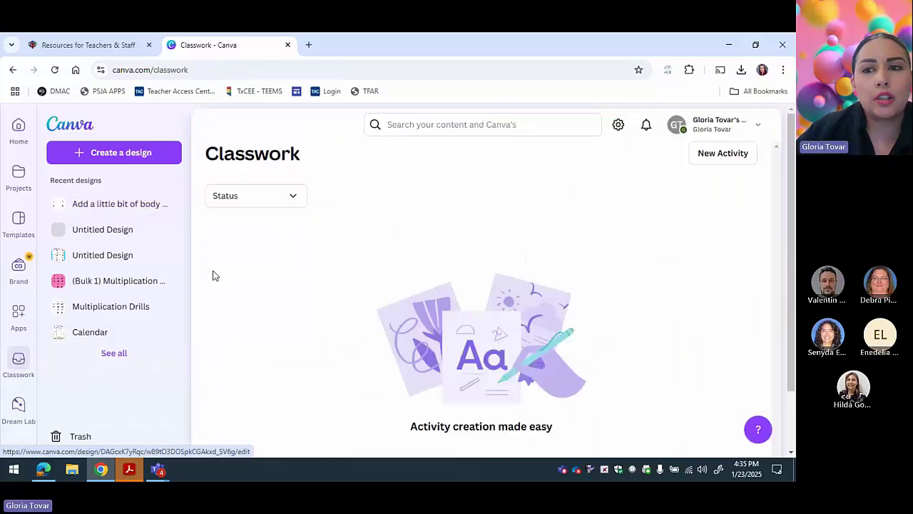
click(721, 162)
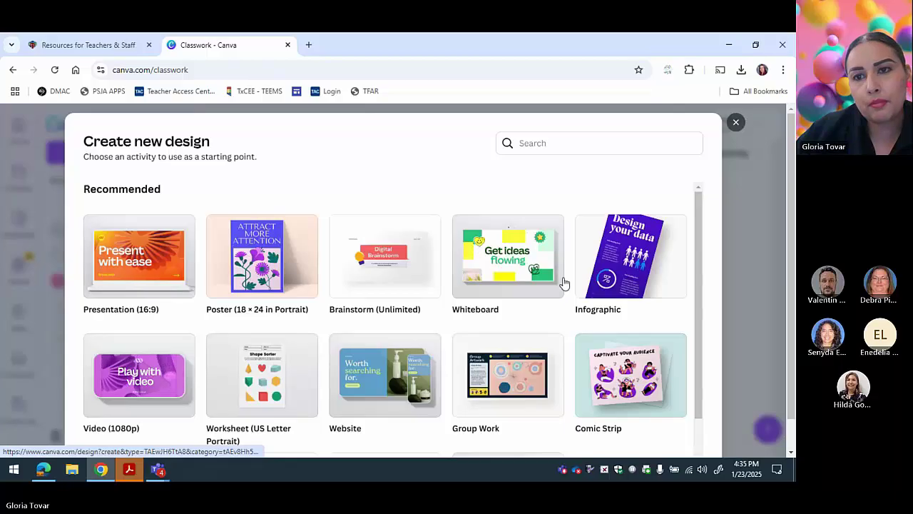
click(737, 126)
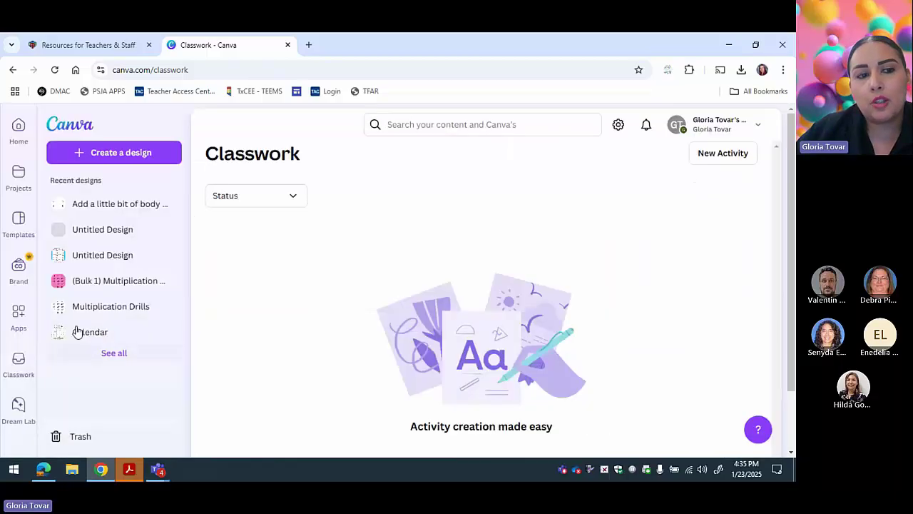
click(743, 157)
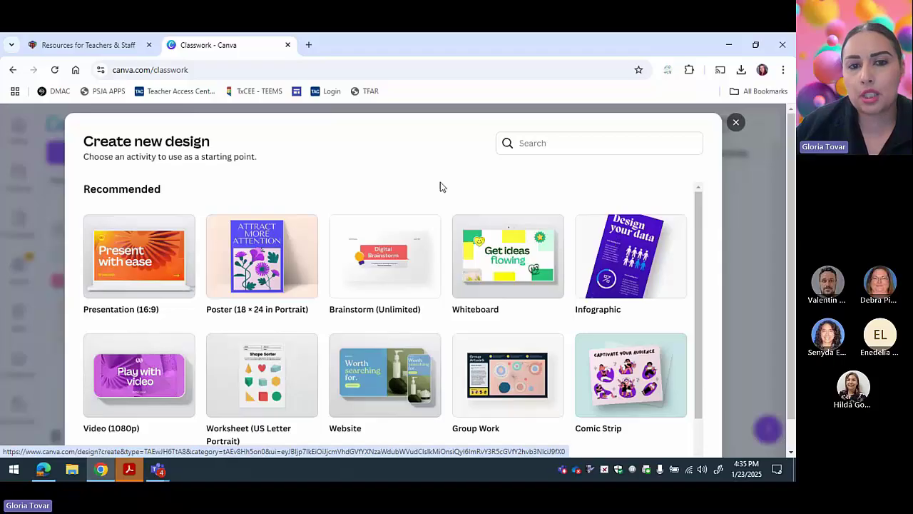
scroll(412, 165, down, 1)
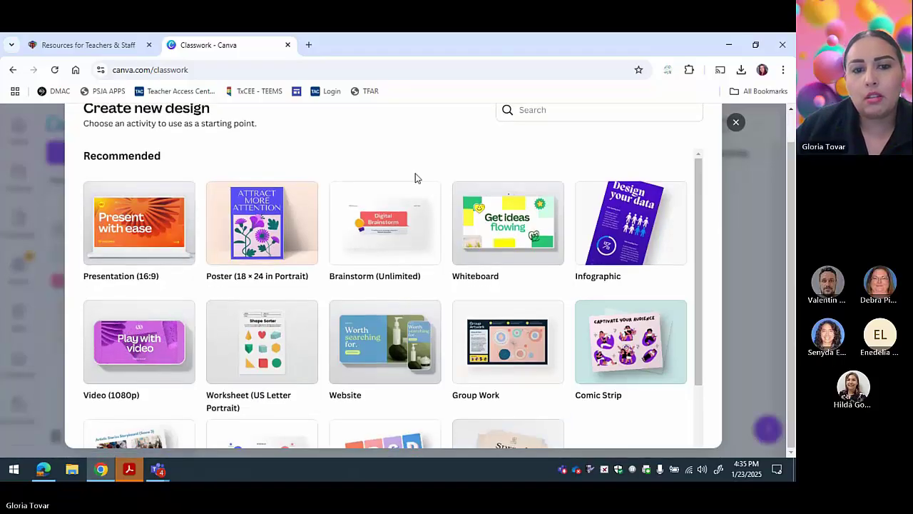
scroll(416, 177, down, 2)
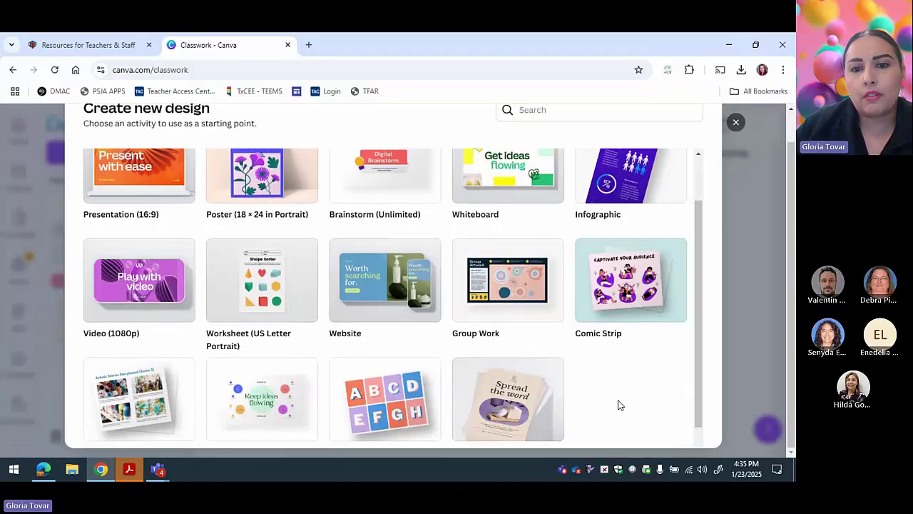
scroll(457, 366, down, 2)
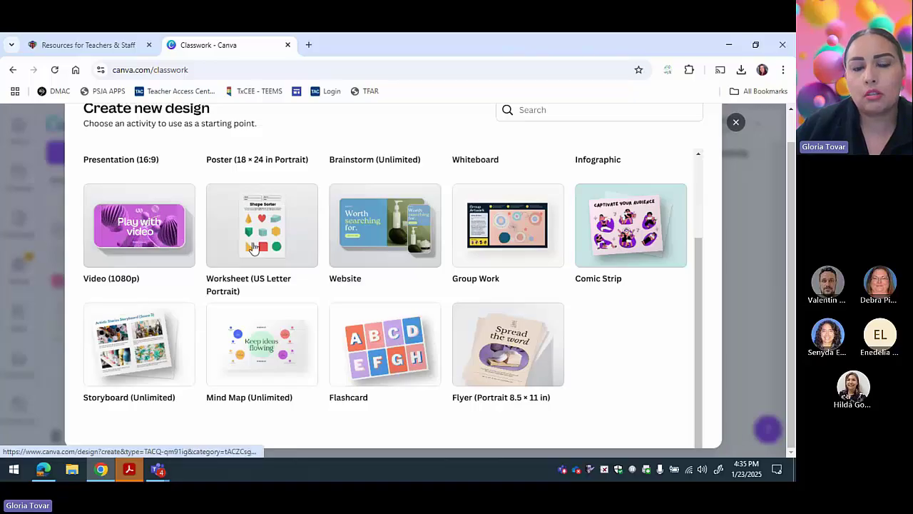
click(253, 246)
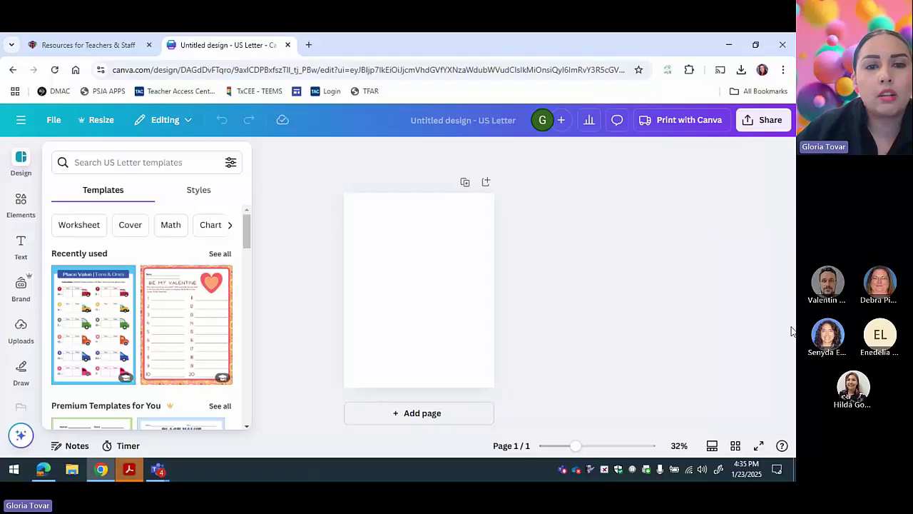
- Search the US Letter templates for "multiplication"
click(152, 162)
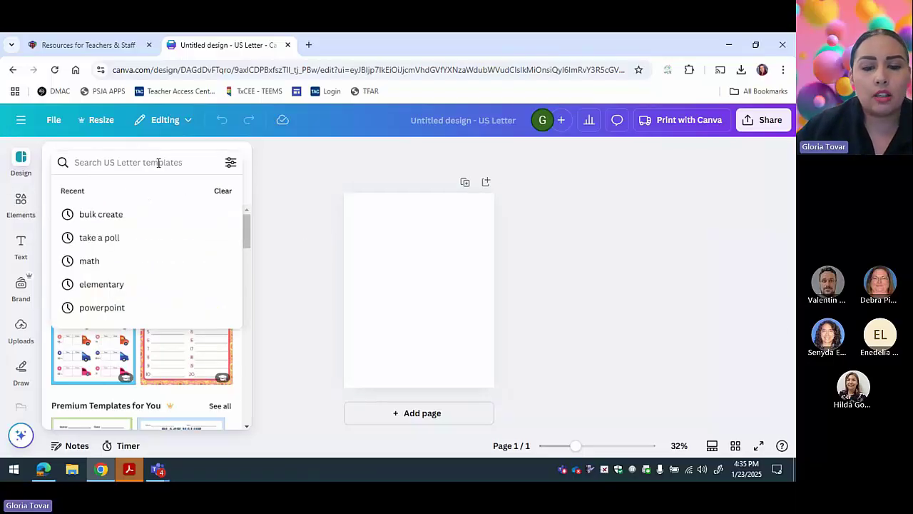
text(a)
key(BackSpace)
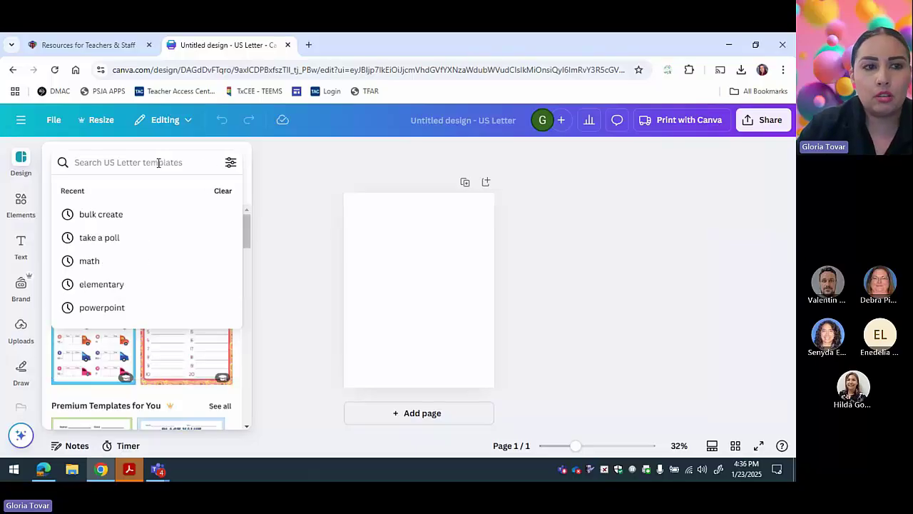
text(multipl)
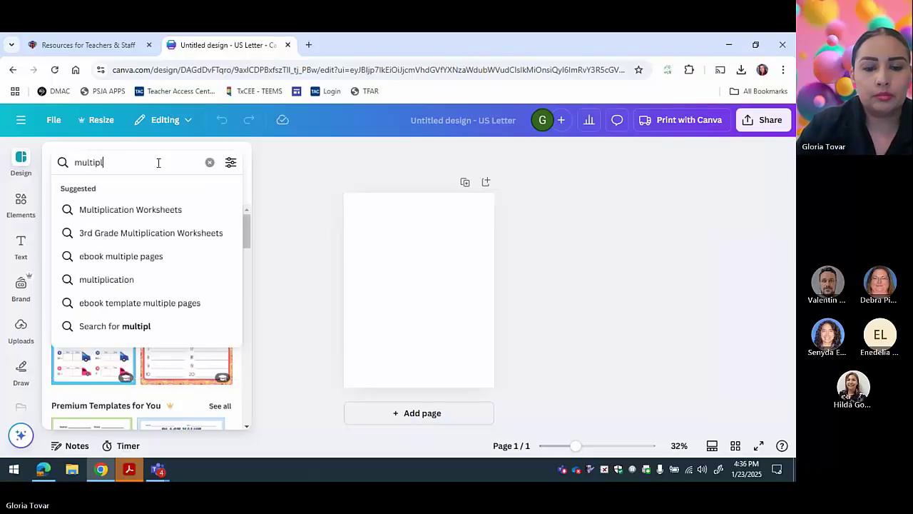
text(ication)
key(Return)
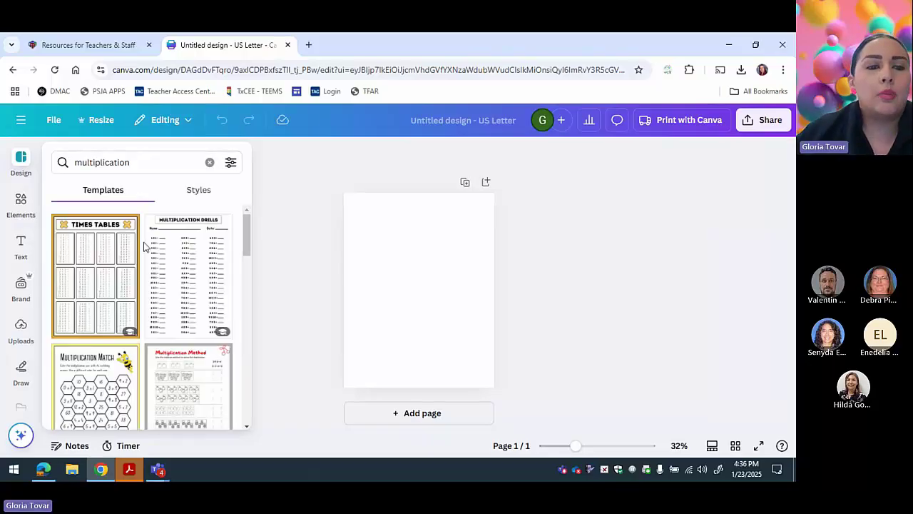
- Apply the Multiplication Drills template to the page, inspect it up close, and browse the other multiplication templates
scroll(165, 242, down, 1)
click(183, 248)
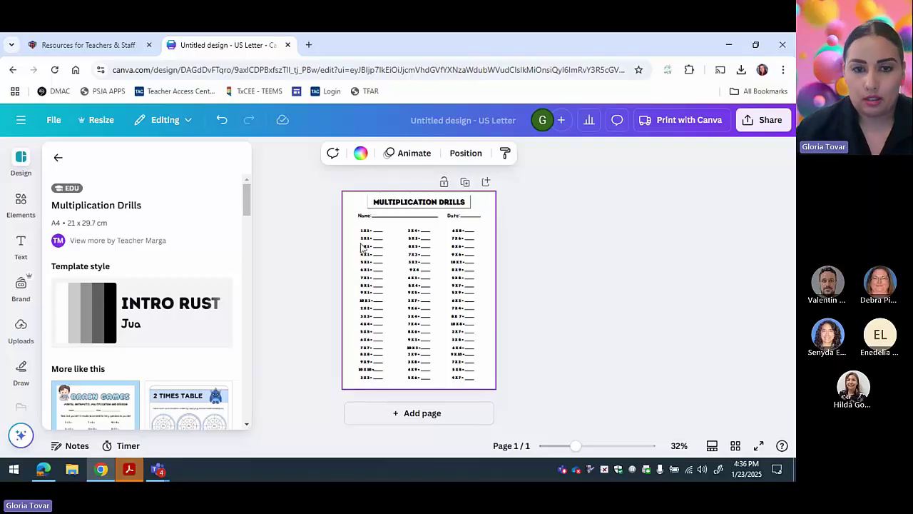
scroll(361, 248, up, 4)
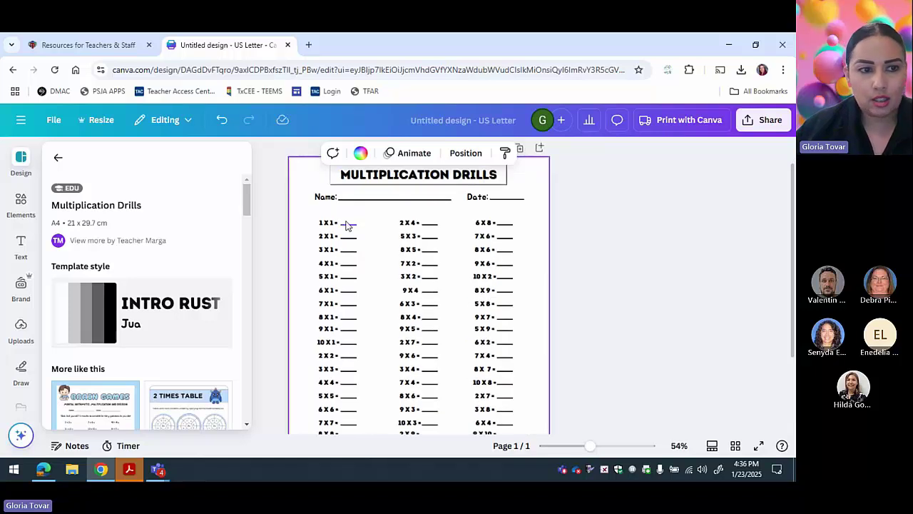
click(59, 161)
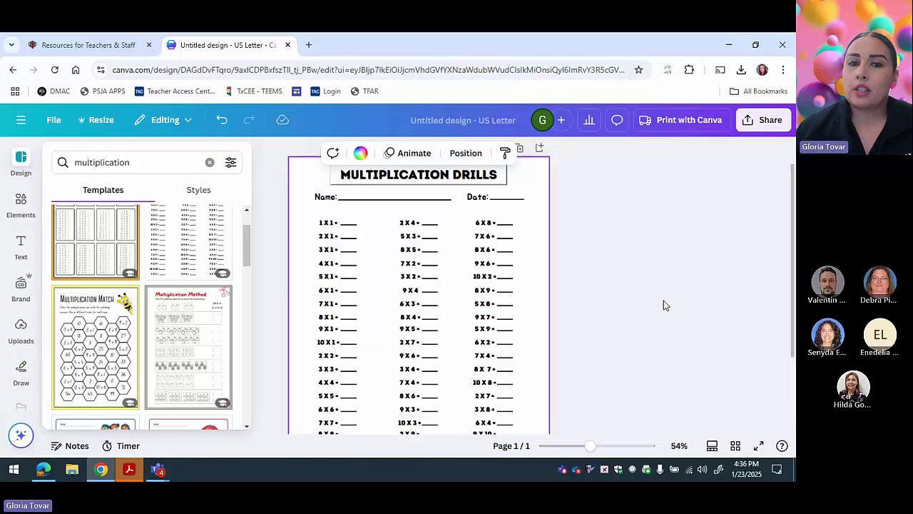
scroll(664, 301, down, 3)
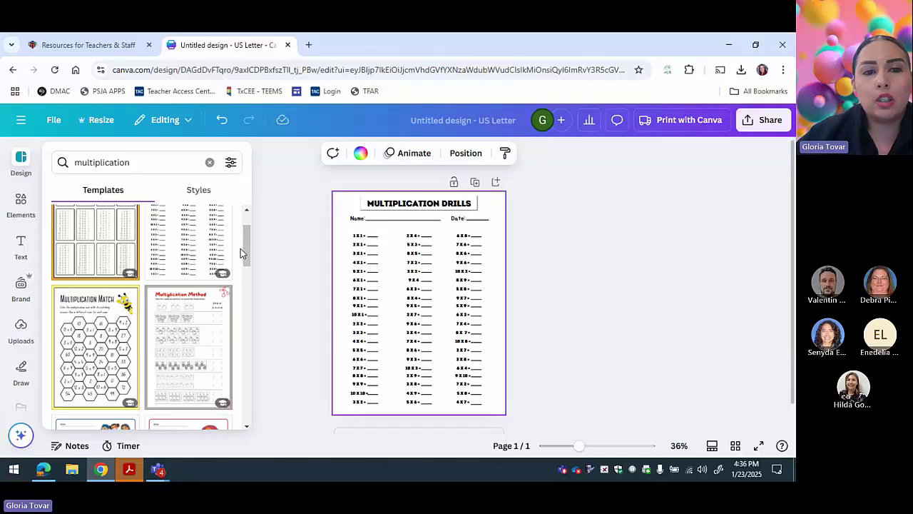
drag(245, 240, 247, 303)
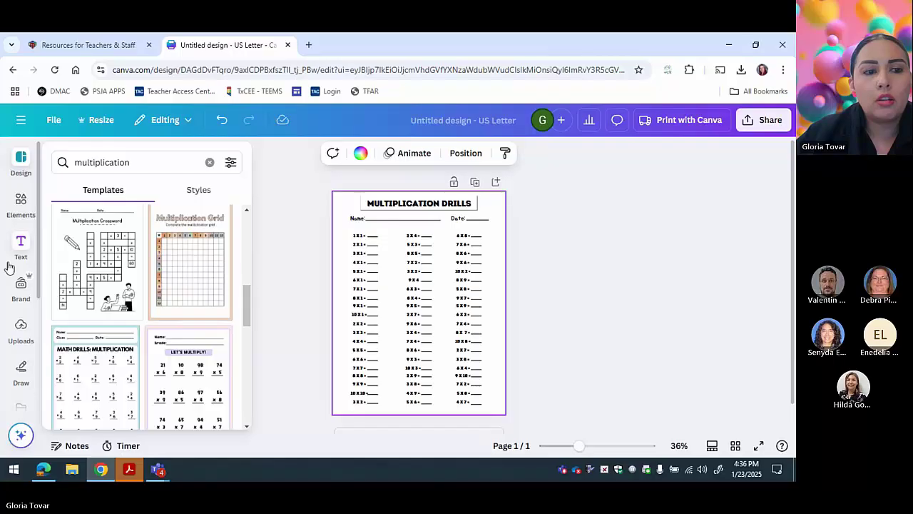
- Open the Bulk create tool for the Multiplication Drills worksheet
scroll(9, 268, down, 2)
scroll(8, 267, down, 2)
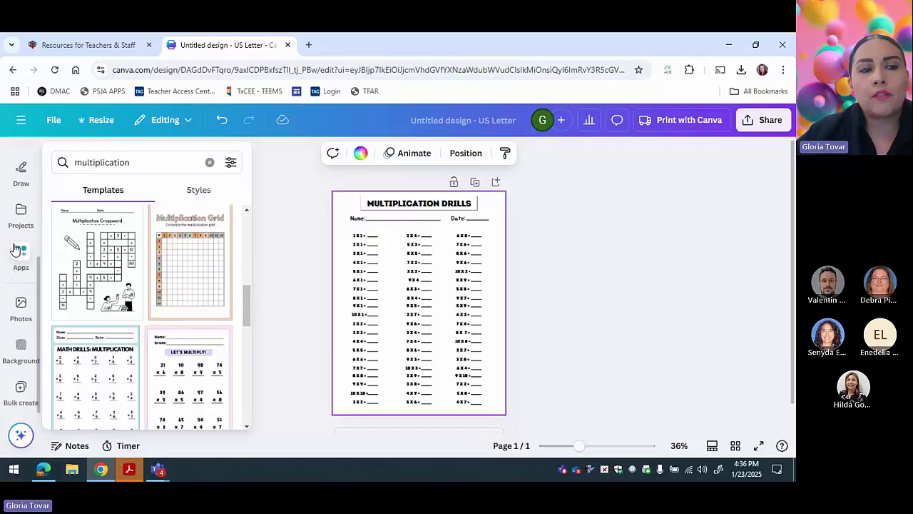
click(20, 394)
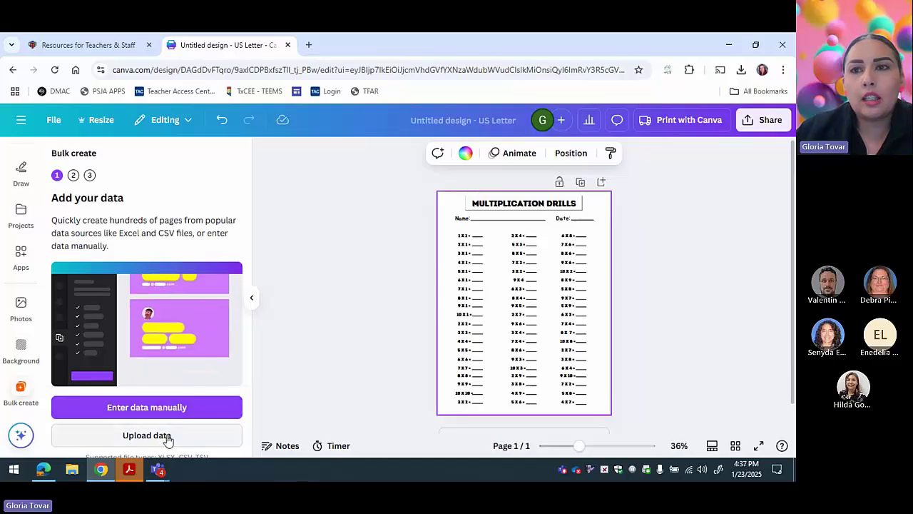
- Switch to the desktop, dismissing the Scanned Page Alert in Acrobat, and open the "names" Excel workbook
click(727, 45)
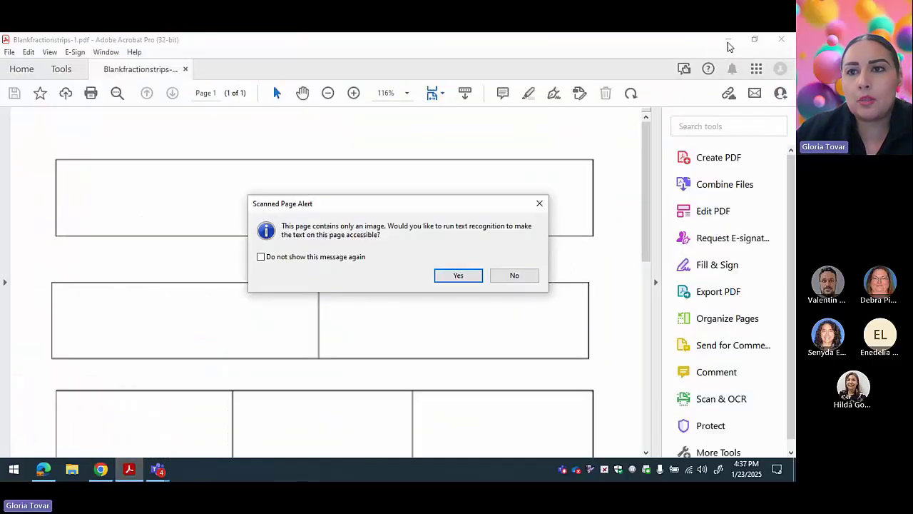
click(471, 276)
click(478, 337)
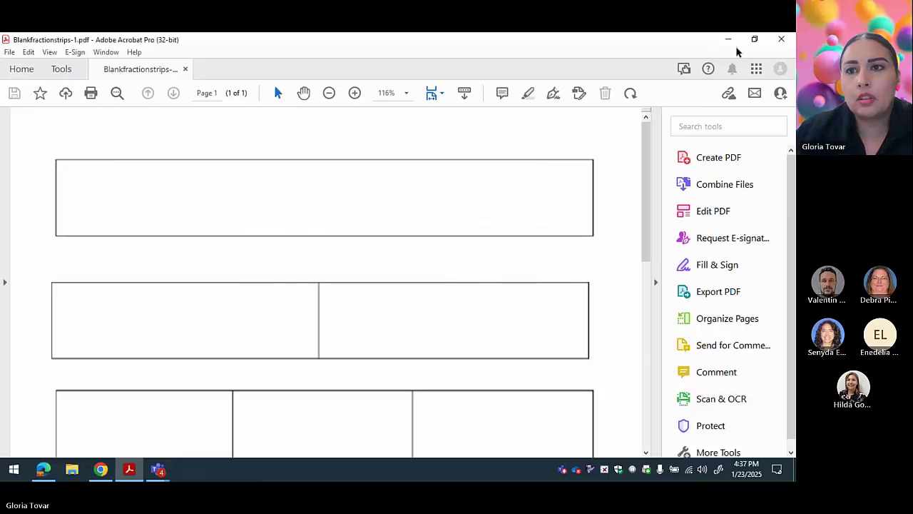
click(730, 41)
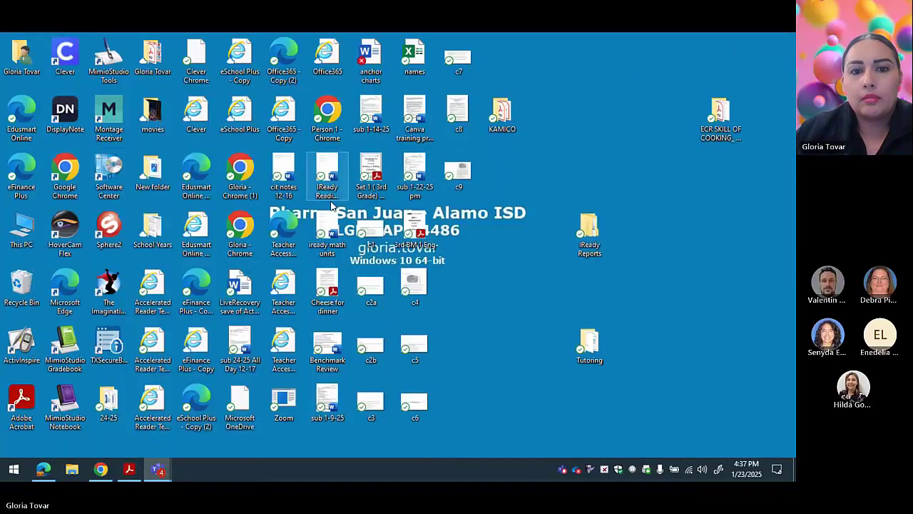
double_click(418, 64)
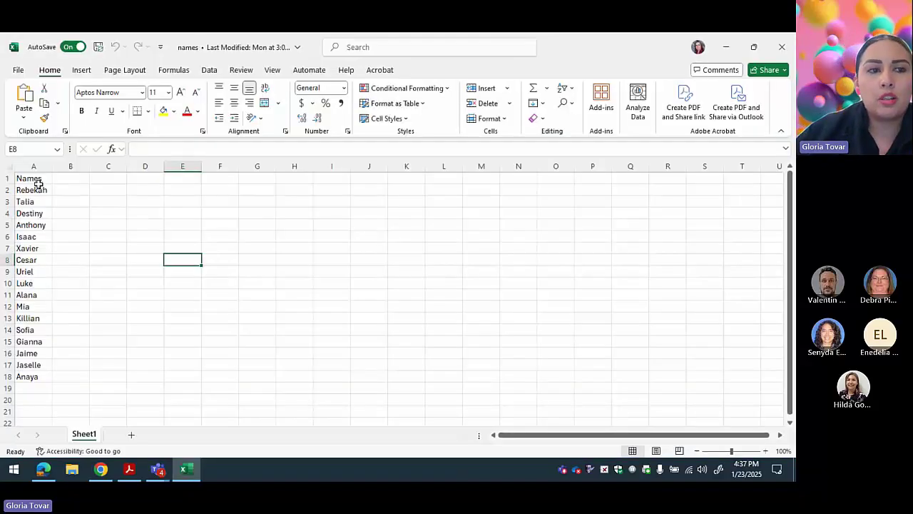
- Check how the name list is laid out in column A, close the workbook, and return to the Canva design in Chrome
click(31, 180)
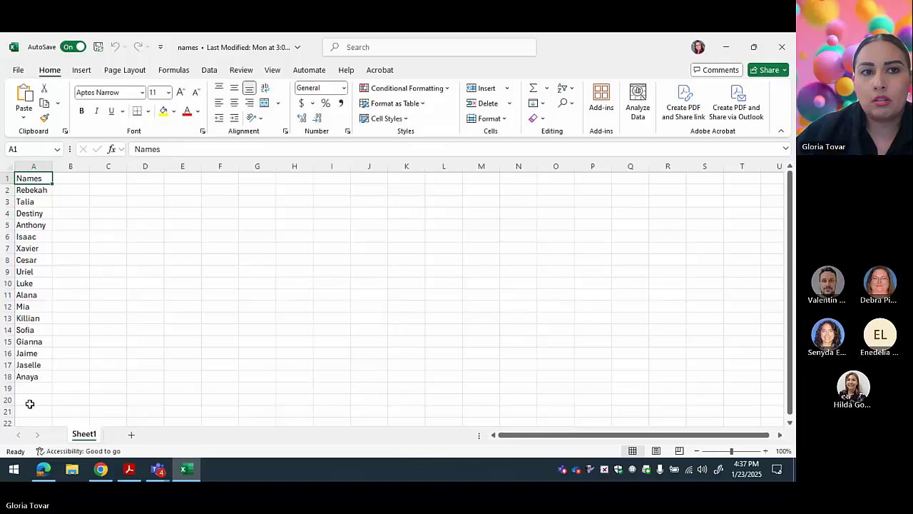
click(785, 47)
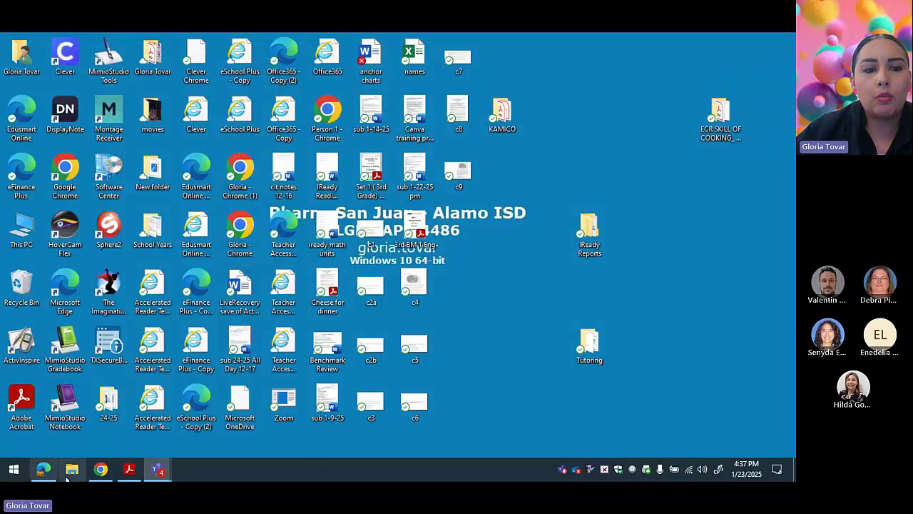
click(100, 468)
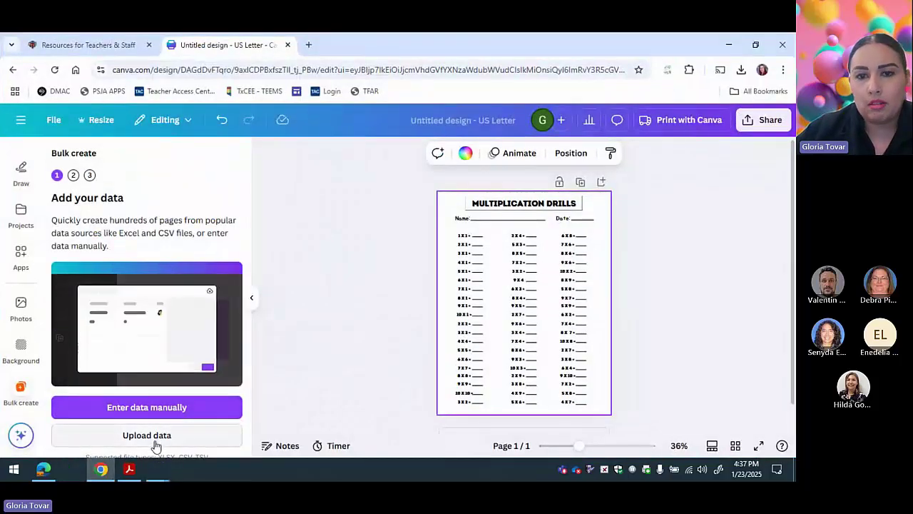
- Start entering the bulk data manually and clear the sample entries from the data table
click(137, 407)
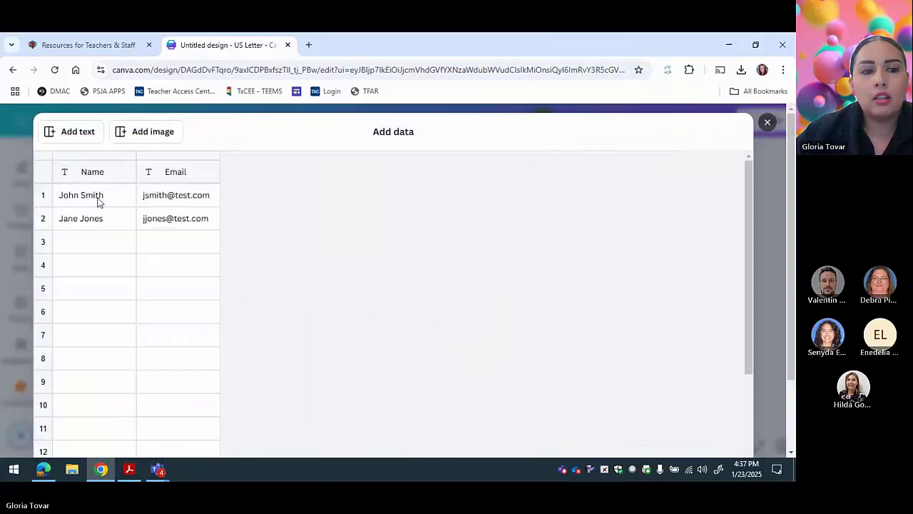
scroll(96, 203, down, 5)
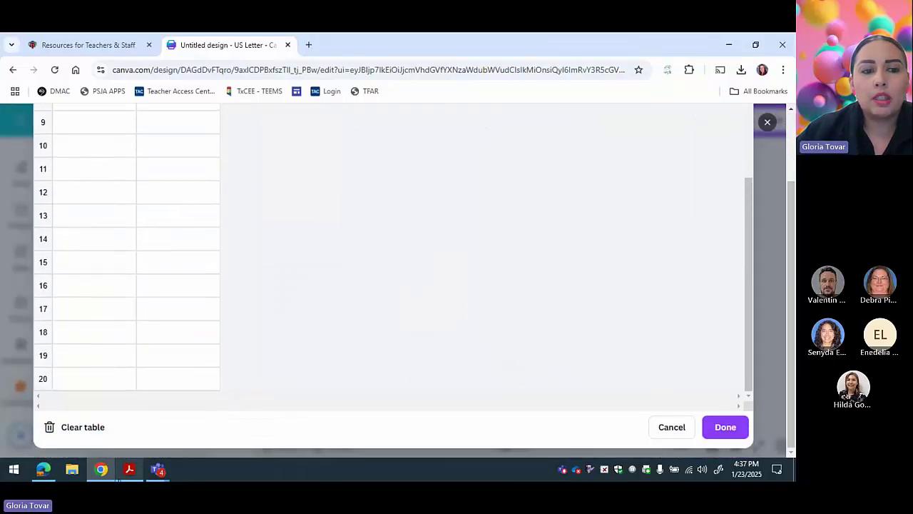
click(78, 428)
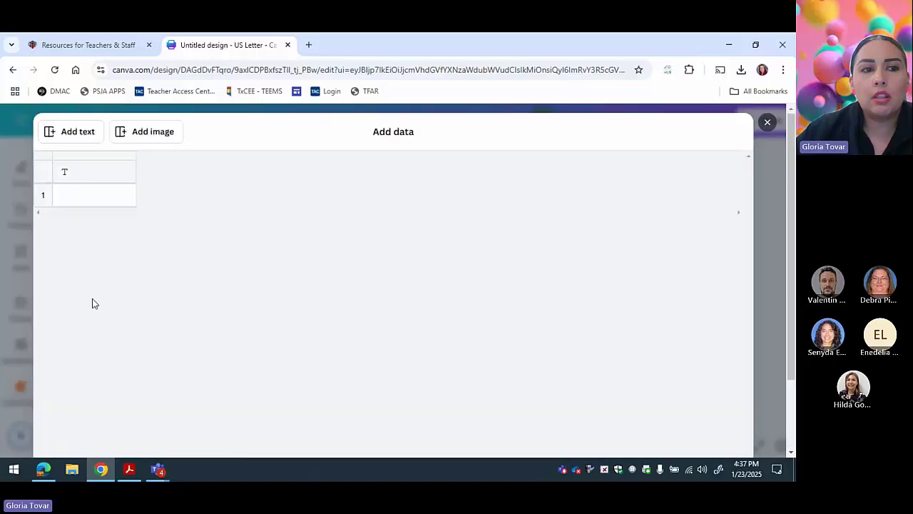
- Enter two students' first names in rows 1 and 2 of the data table and submit the data
click(110, 198)
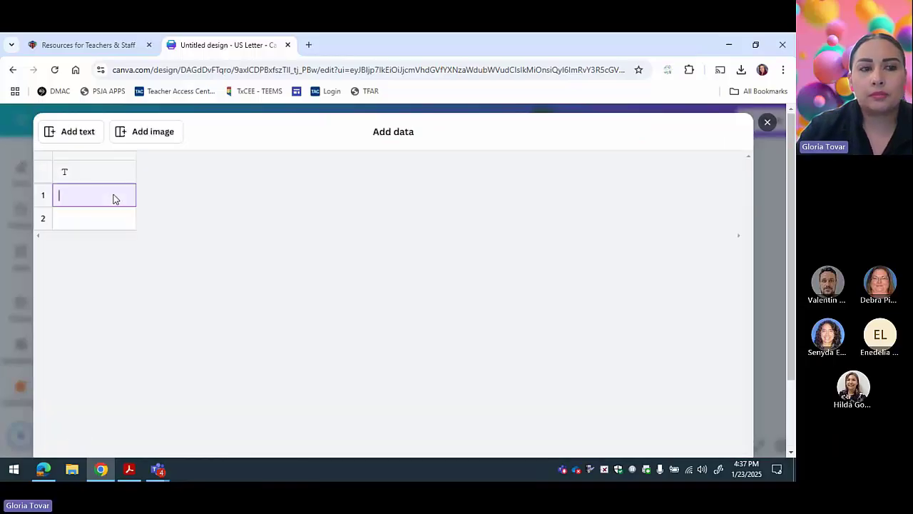
text(jo)
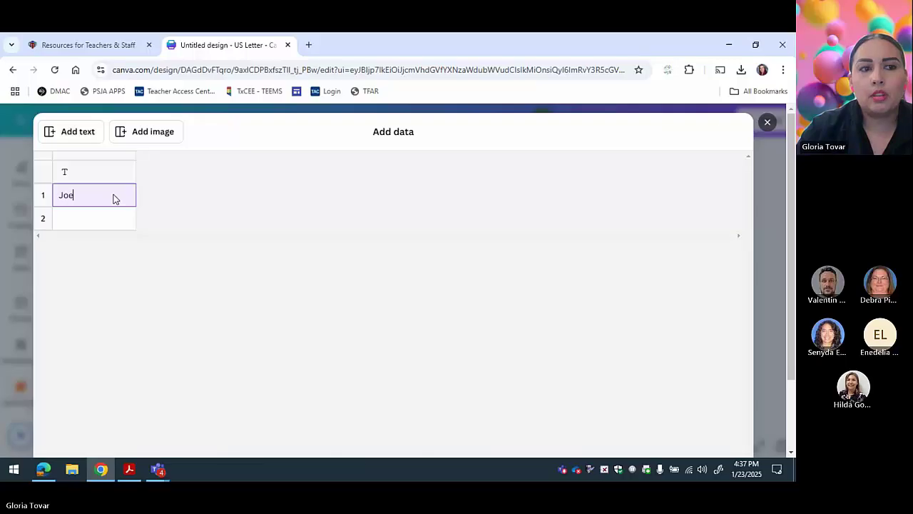
click(112, 222)
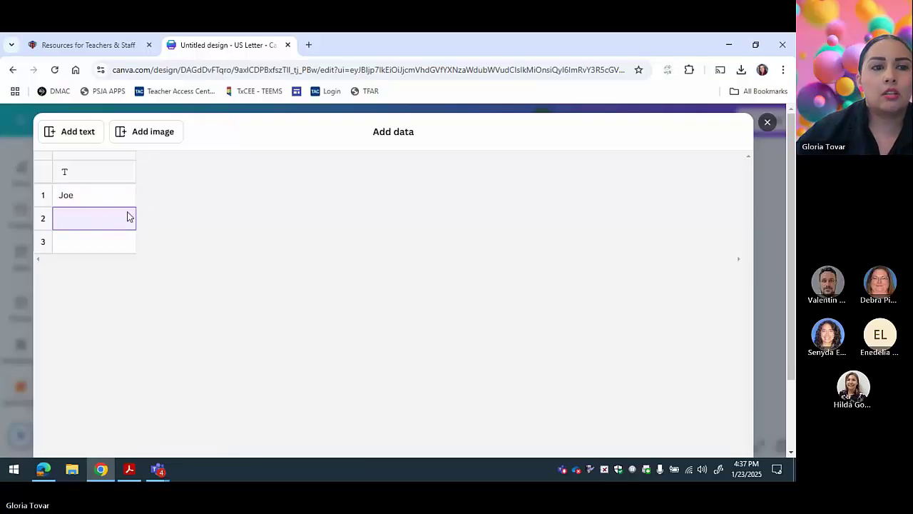
text(Mike)
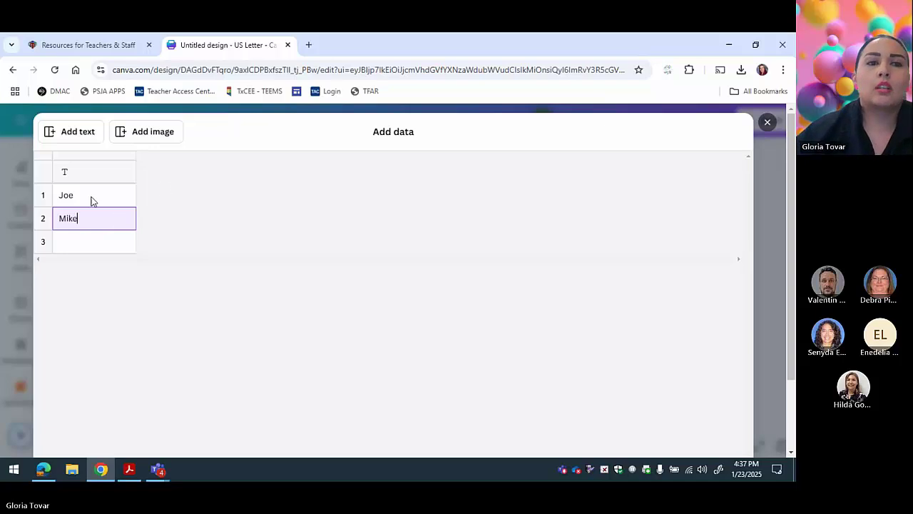
scroll(251, 236, down, 2)
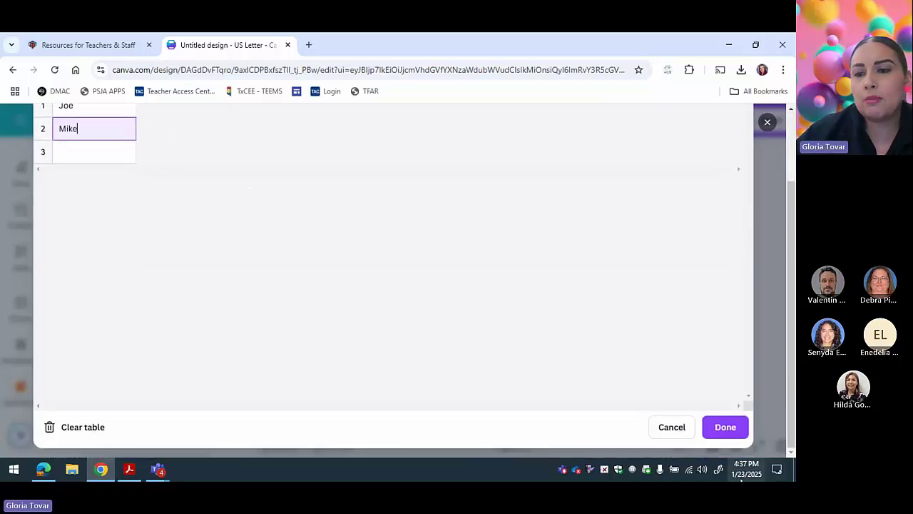
click(725, 426)
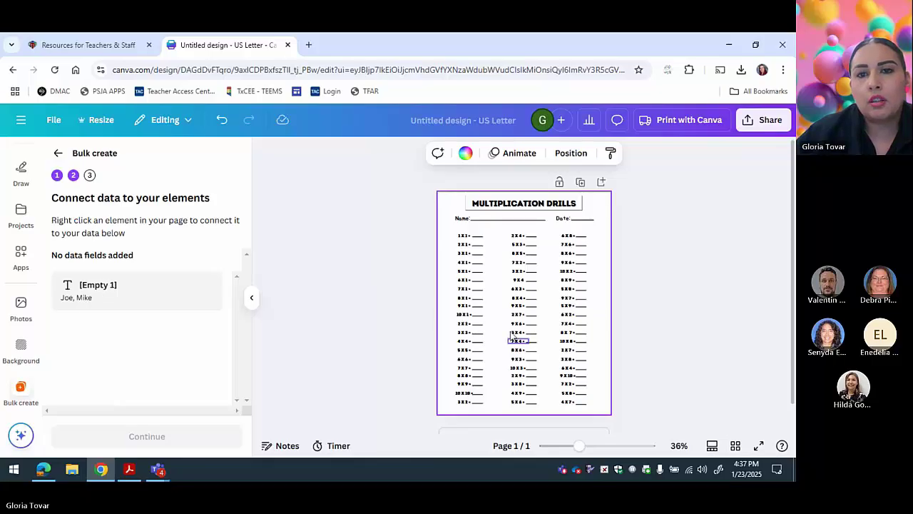
- Connect the "Name:" text at the head of the worksheet to the [Empty 1] data field
click(465, 223)
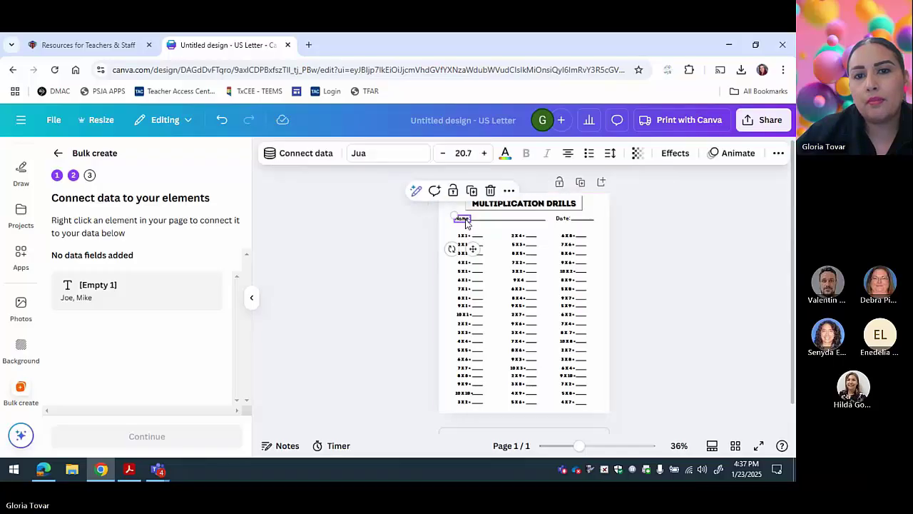
click(509, 192)
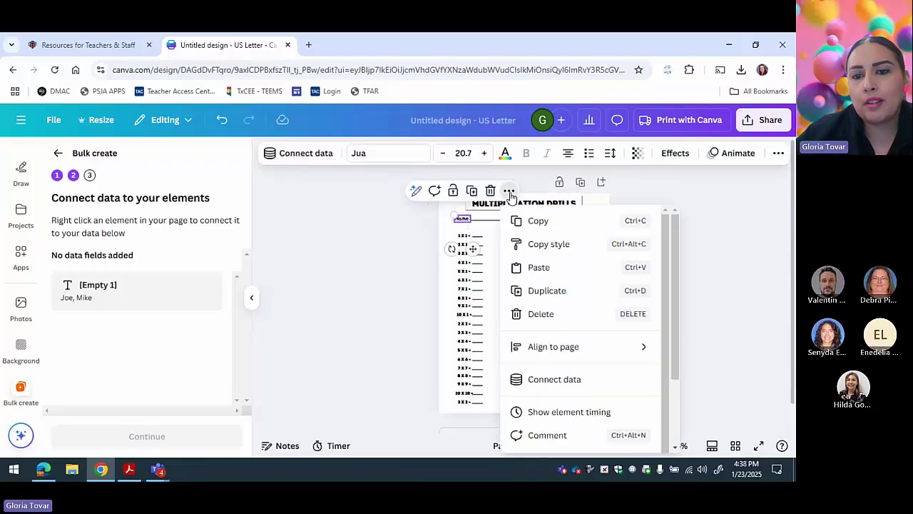
click(555, 380)
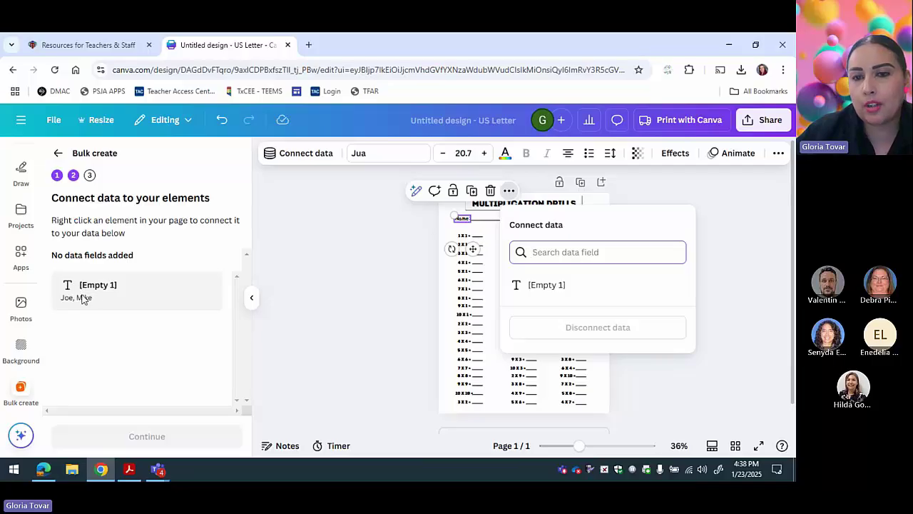
click(542, 286)
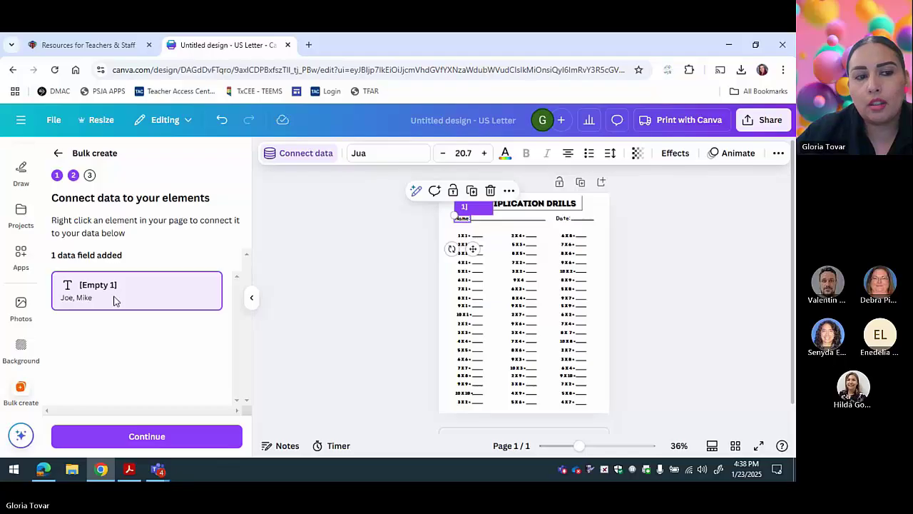
- Generate 2 designs from all the entered names and review both personalized worksheet pages
click(185, 441)
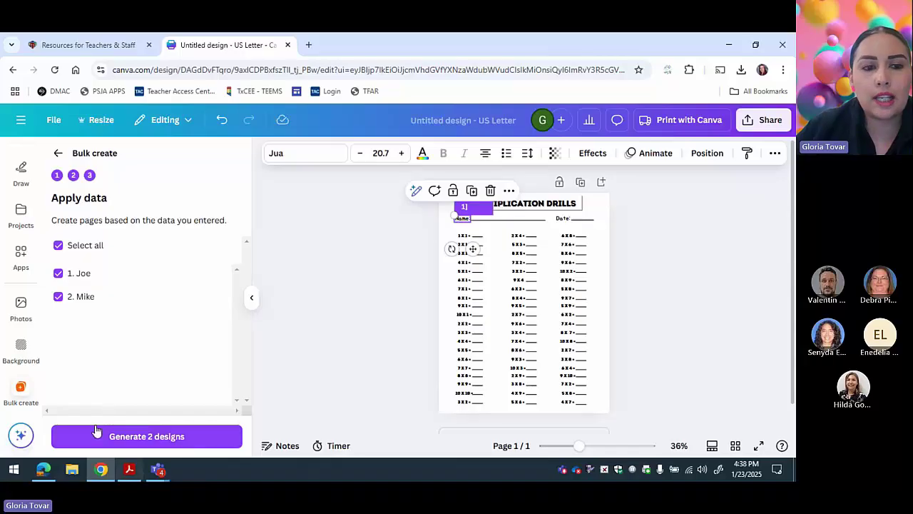
click(145, 437)
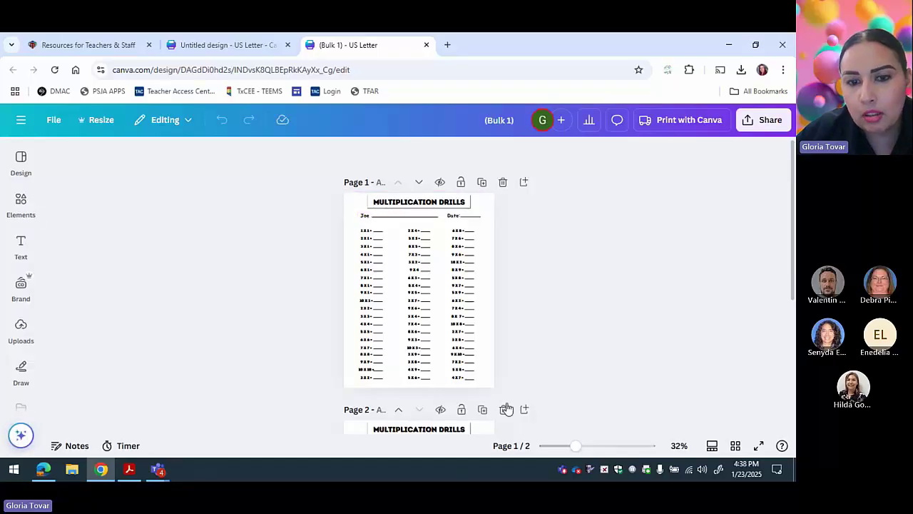
scroll(387, 296, down, 5)
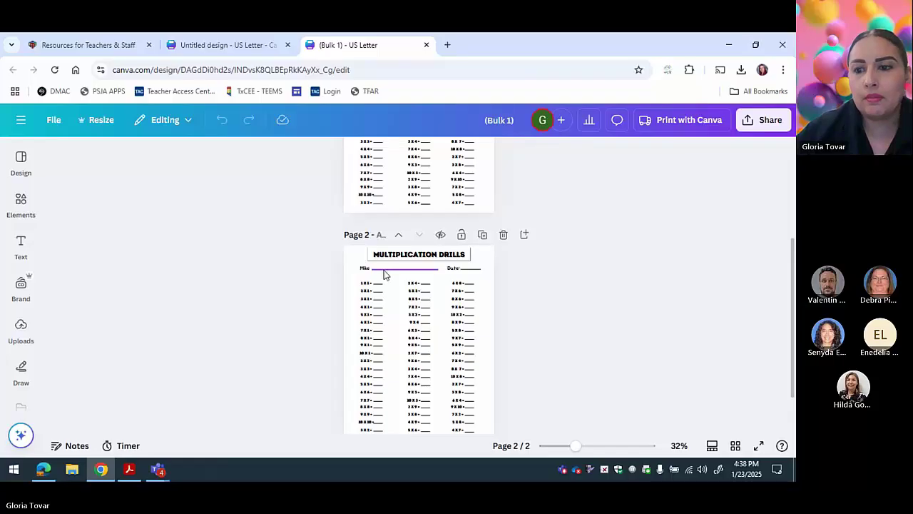
scroll(384, 274, up, 3)
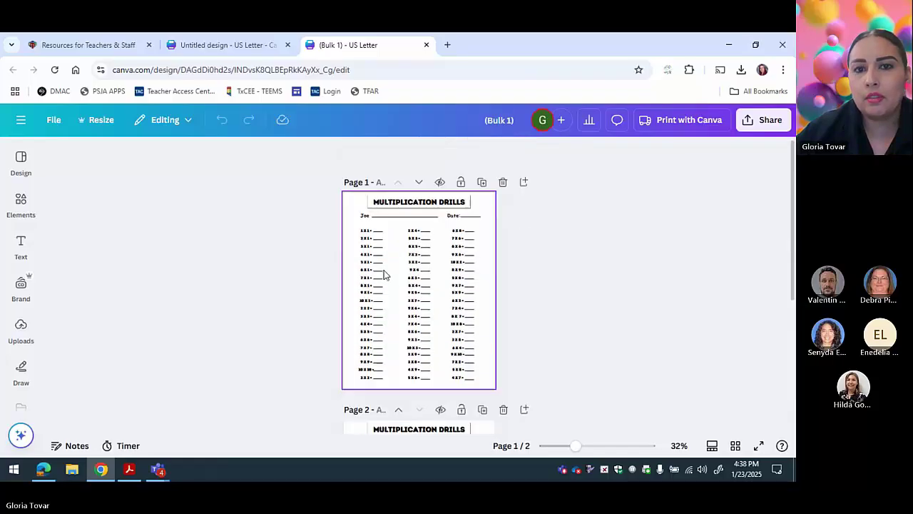
- Set the bulk design's collaboration link to "Anyone with the link" and close the sharing options
click(768, 125)
scroll(610, 347, down, 1)
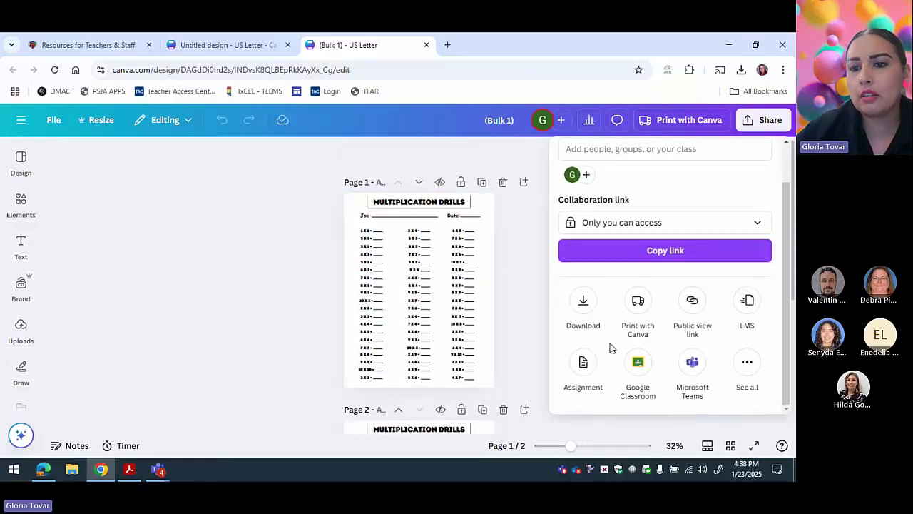
click(696, 222)
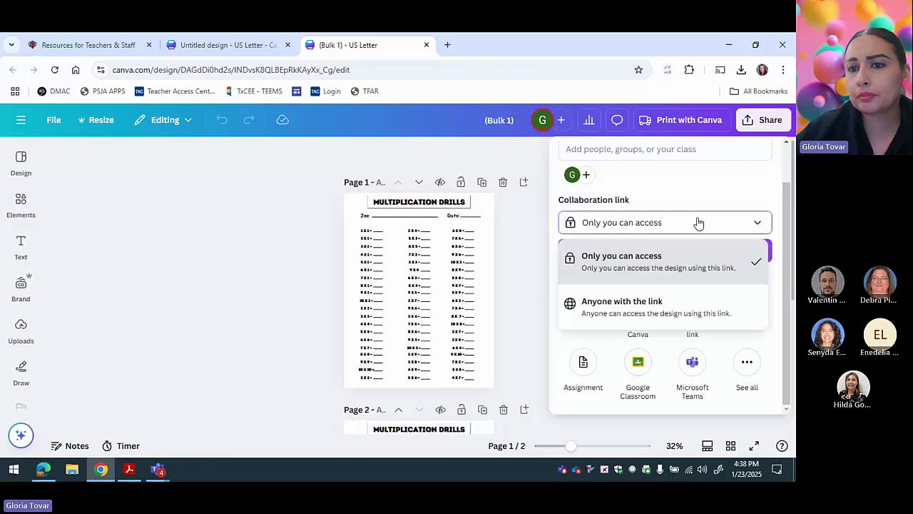
click(632, 308)
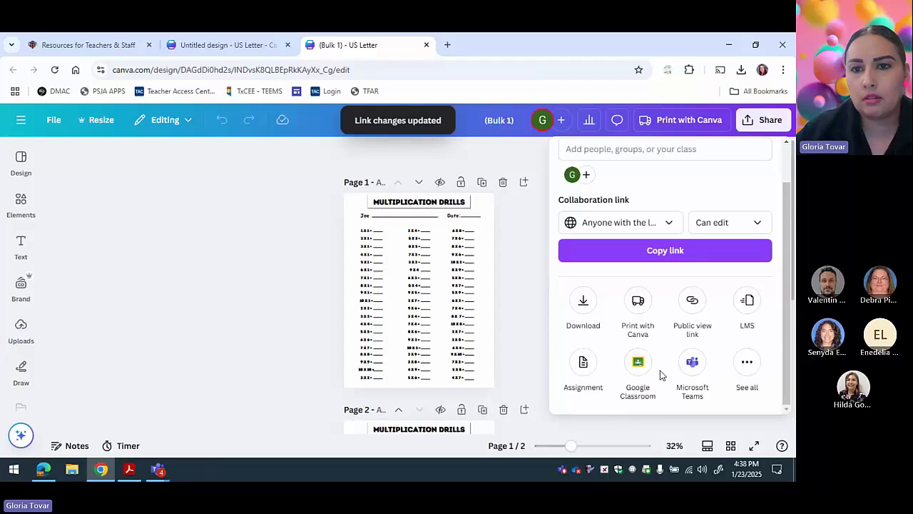
click(198, 261)
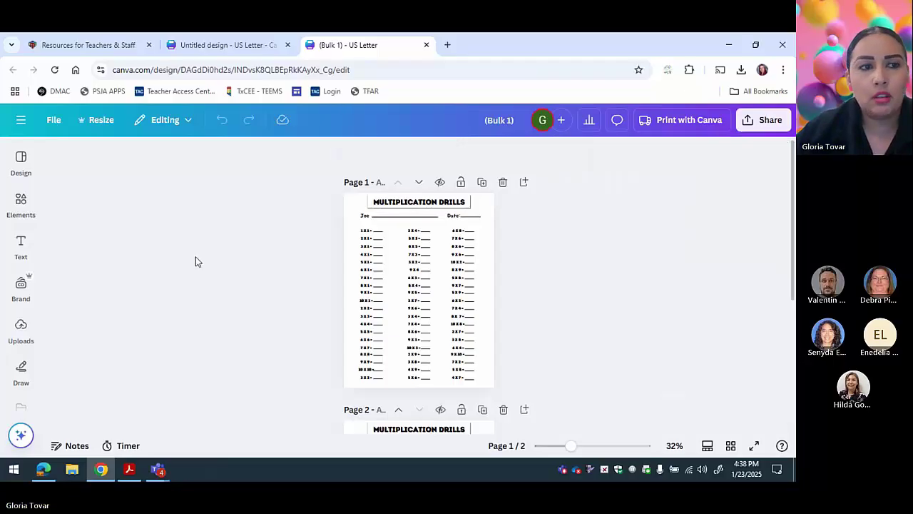
- Leave the bulk design for the Canva home page and go to the Classwork page
click(22, 122)
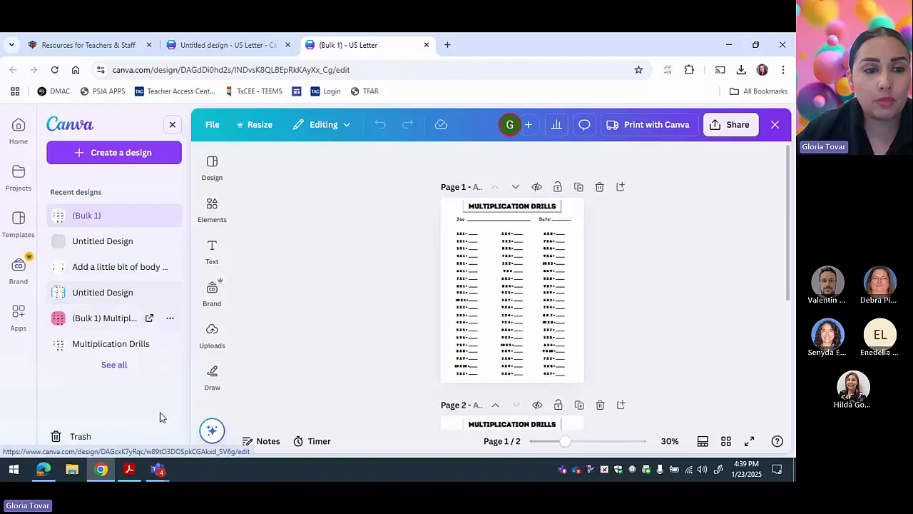
click(104, 344)
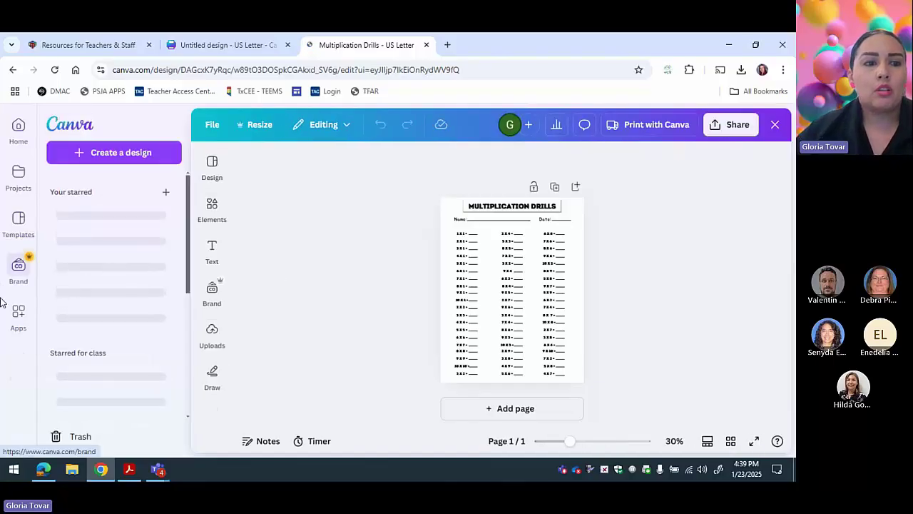
click(16, 126)
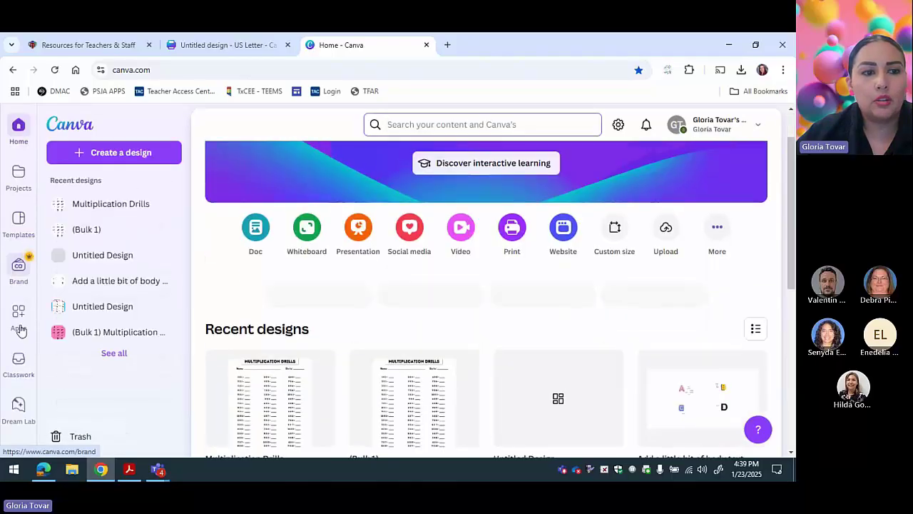
click(19, 360)
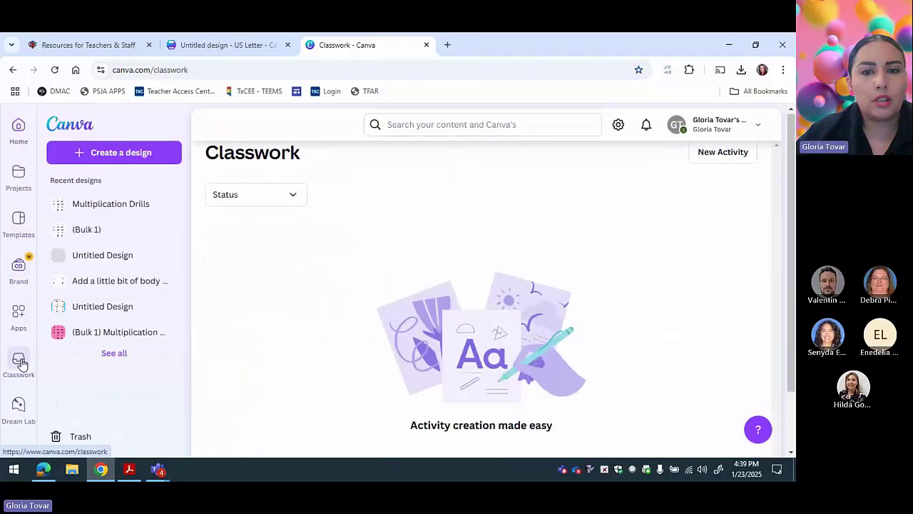
- Create a new Worksheet (US Letter Portrait) activity and apply the recently used "Place Value | Tens & Ones" template with colorful cars
click(720, 153)
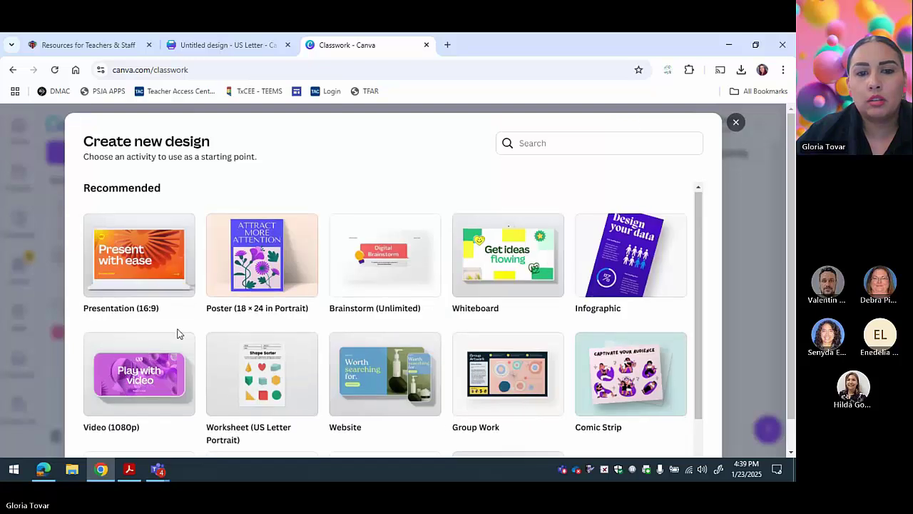
scroll(312, 364, down, 1)
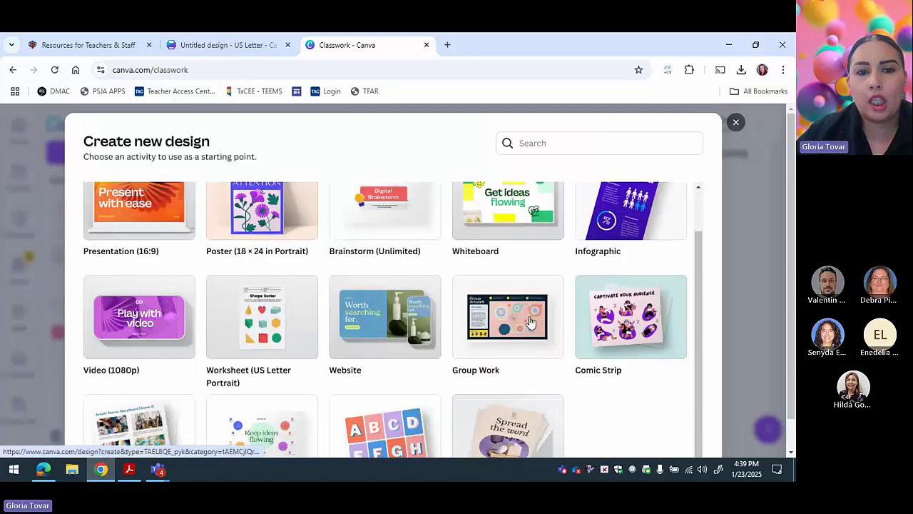
click(253, 334)
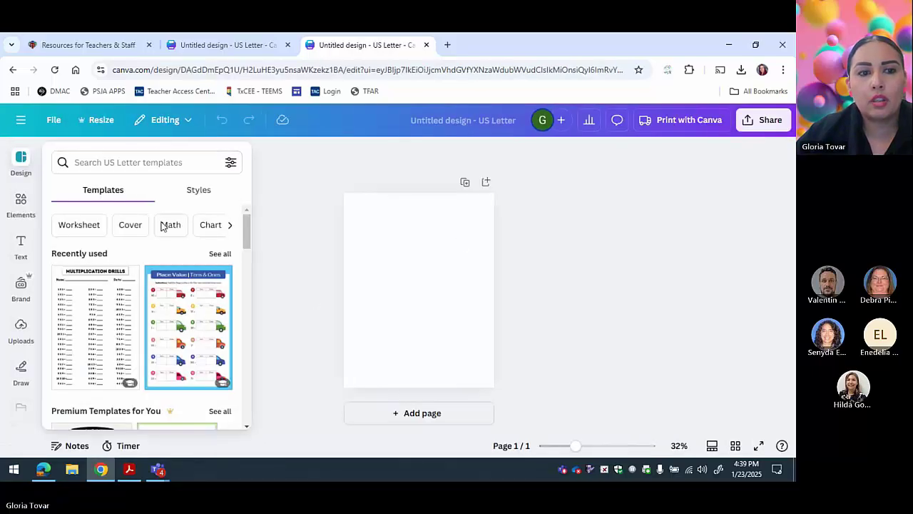
click(202, 315)
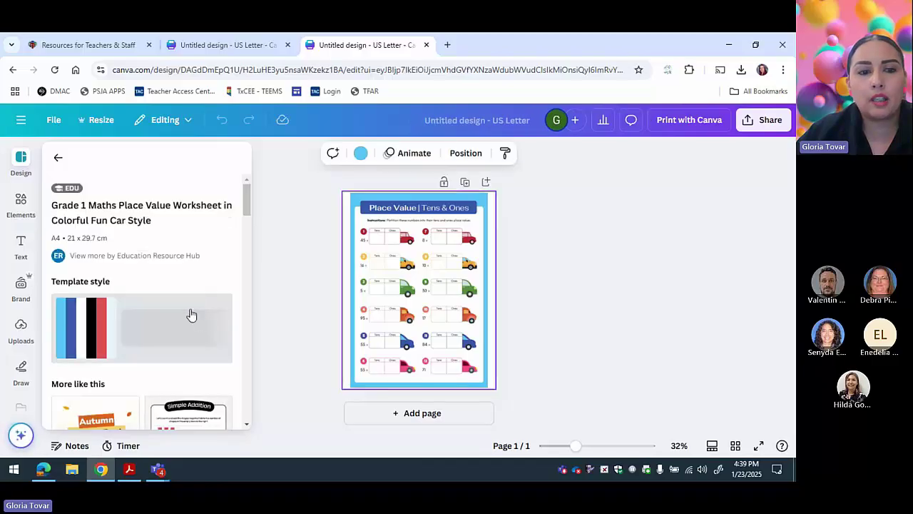
- Upload the "names" Excel file from the Desktop to Bulk create and accept Sheet1 with the range A1 to A18
scroll(29, 307, down, 3)
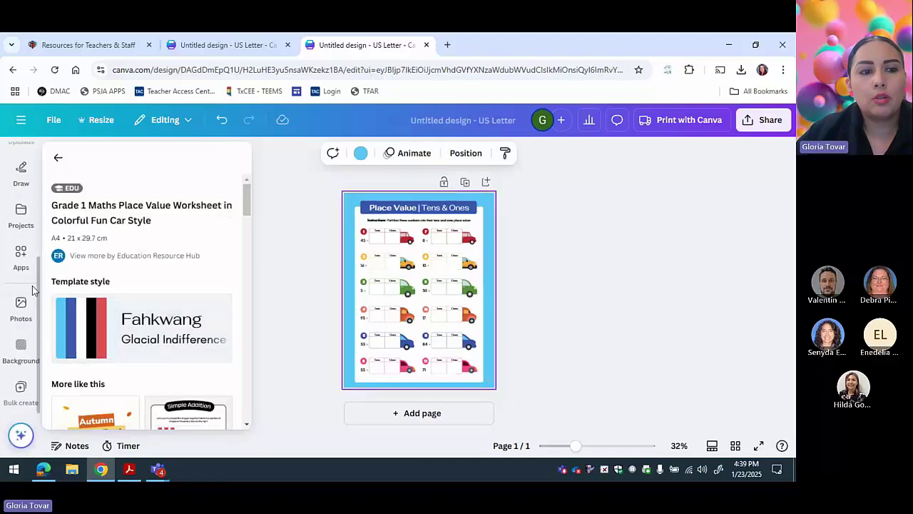
click(21, 391)
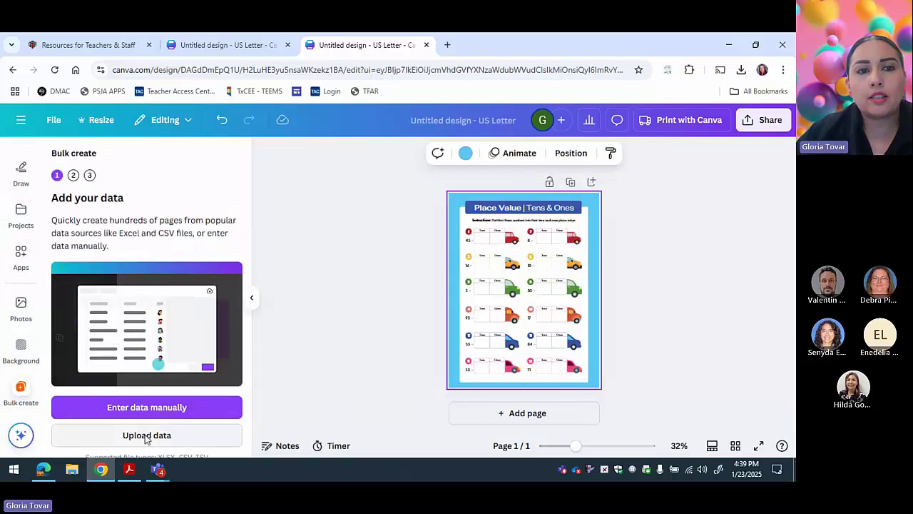
click(129, 433)
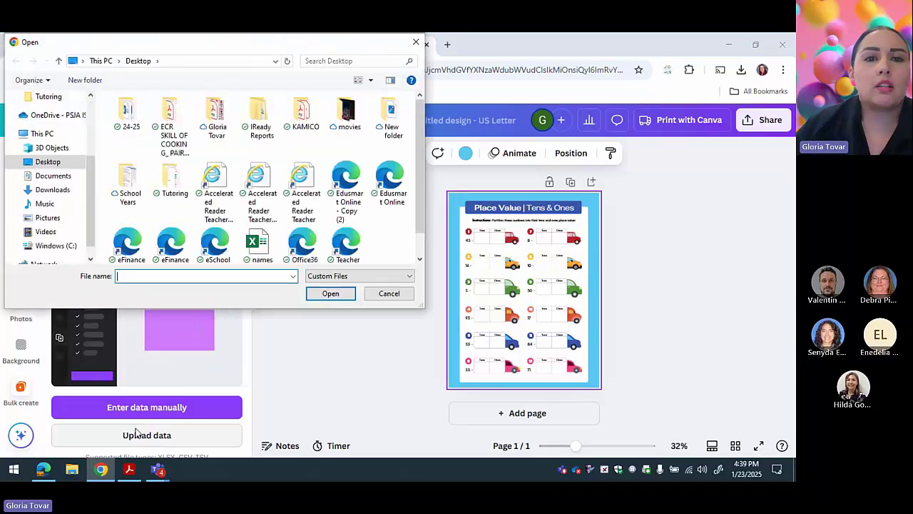
click(255, 245)
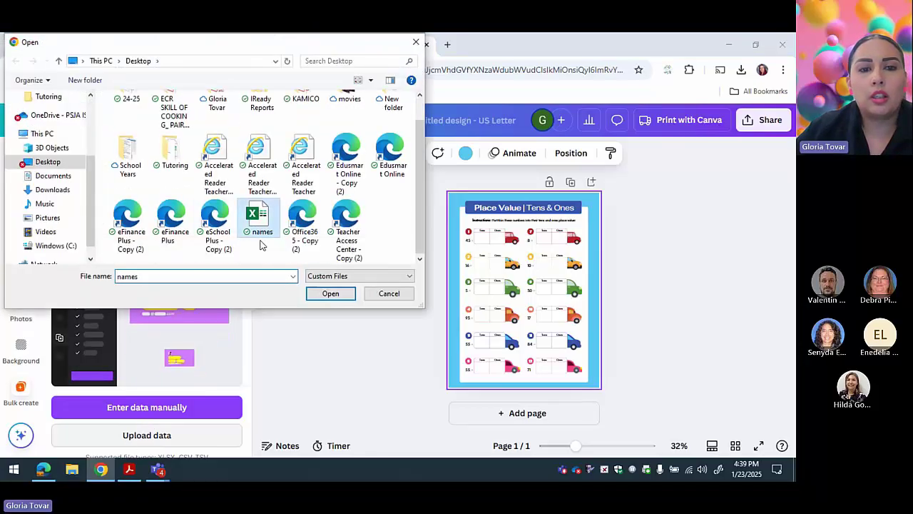
click(330, 293)
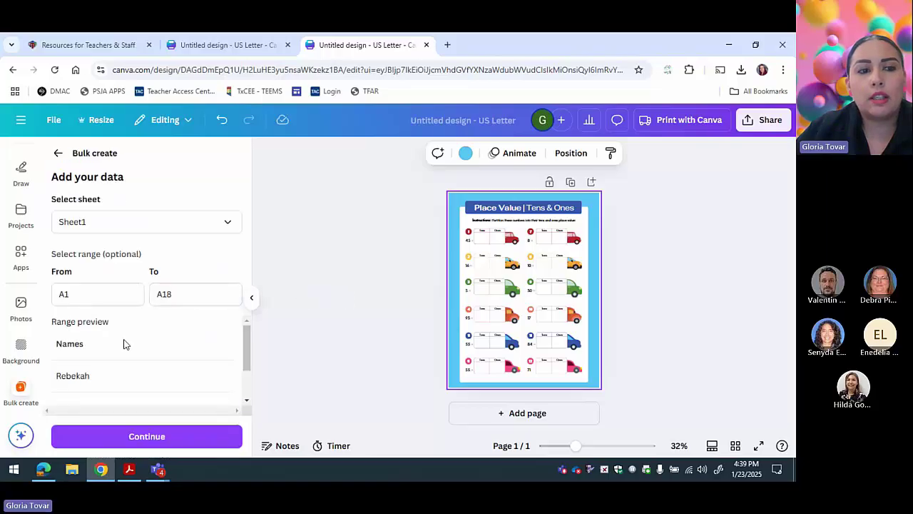
scroll(123, 344, down, 2)
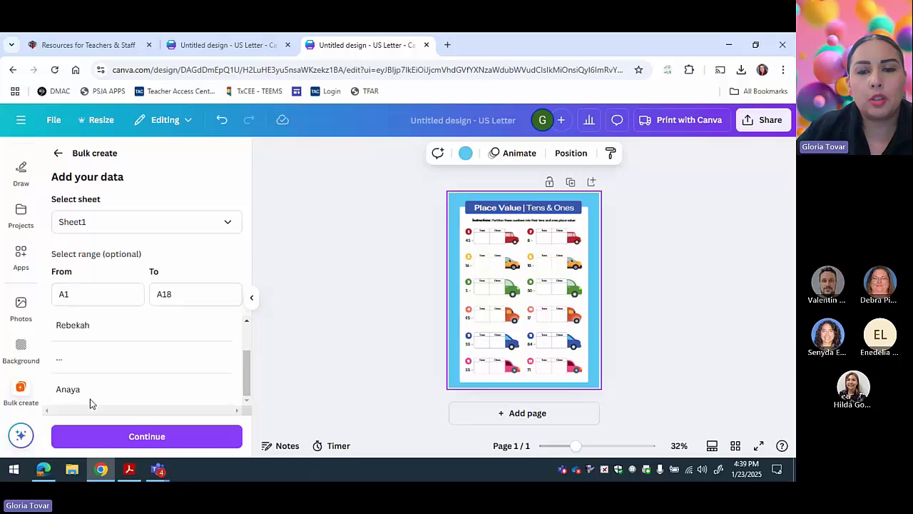
click(126, 438)
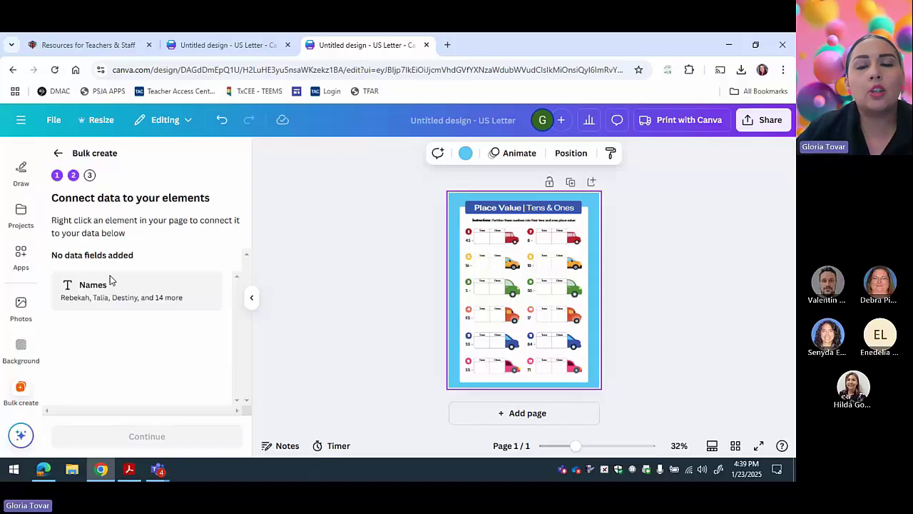
- Make the whole instructions line beneath the worksheet title bold
click(477, 226)
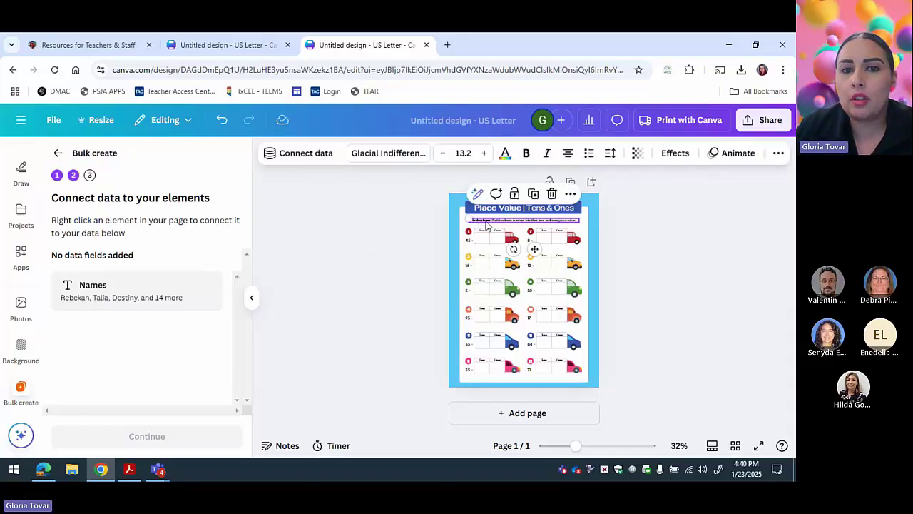
double_click(487, 223)
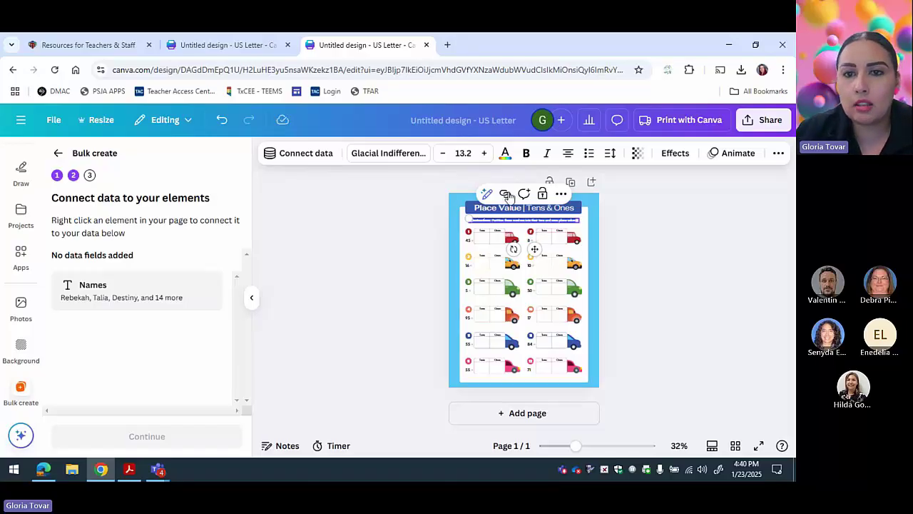
key(ctrl+b)
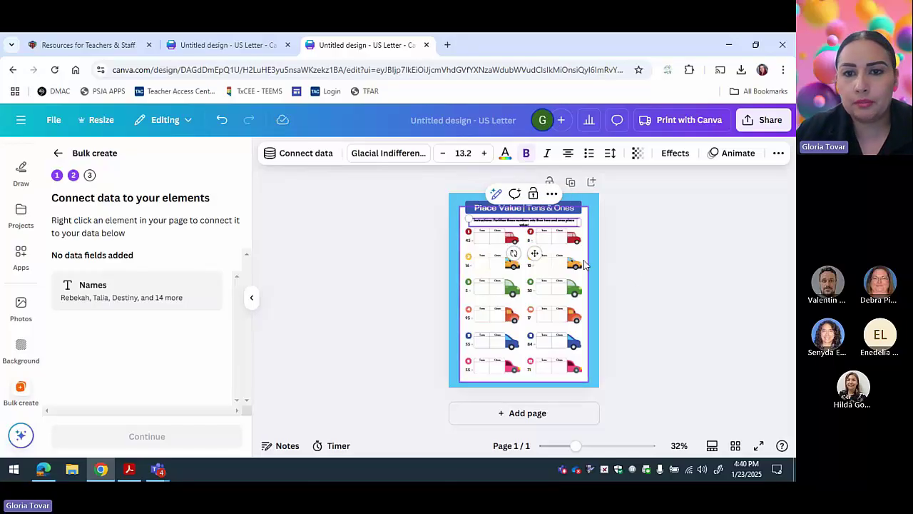
- Copy and paste the instructions text box, and place the copy on the blue border above the worksheet title
scroll(563, 222, up, 5)
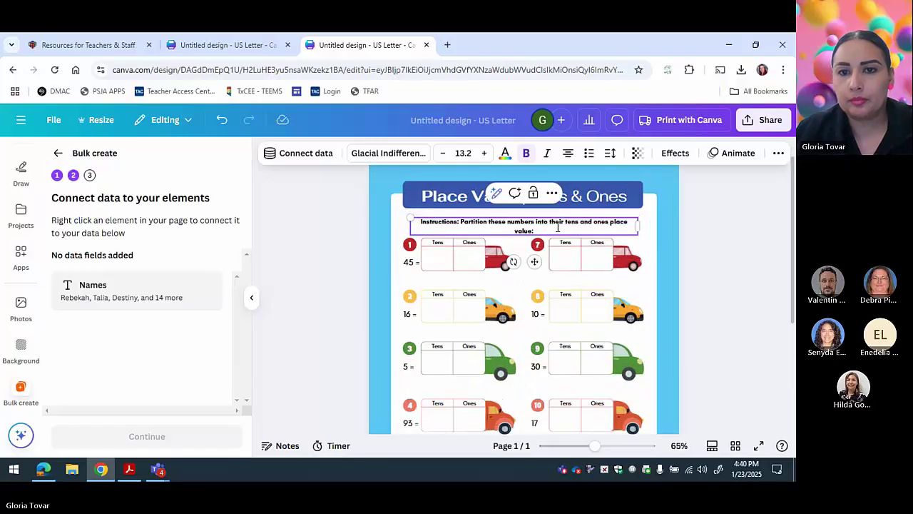
click(551, 192)
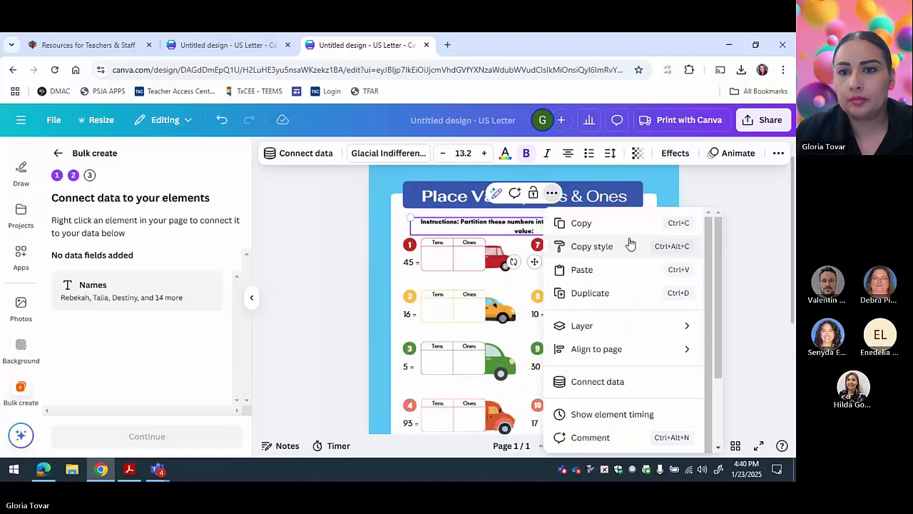
click(689, 203)
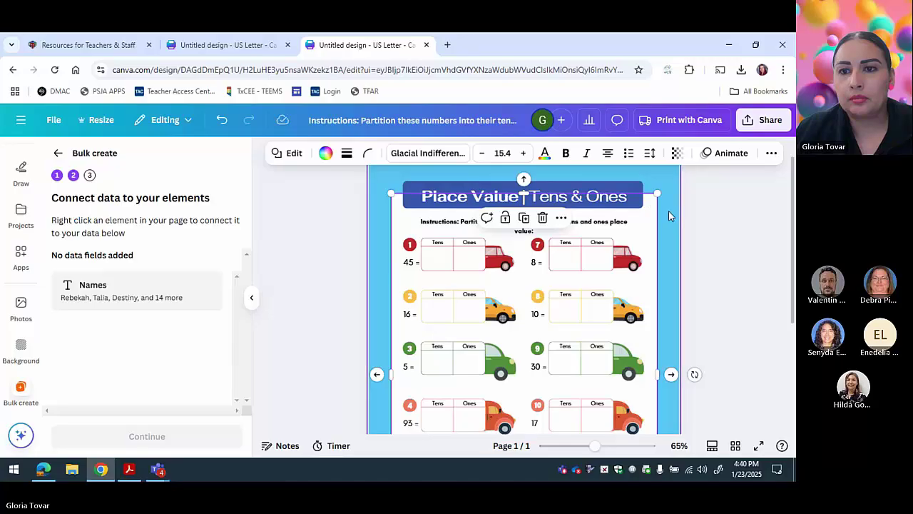
right_click(669, 211)
click(585, 274)
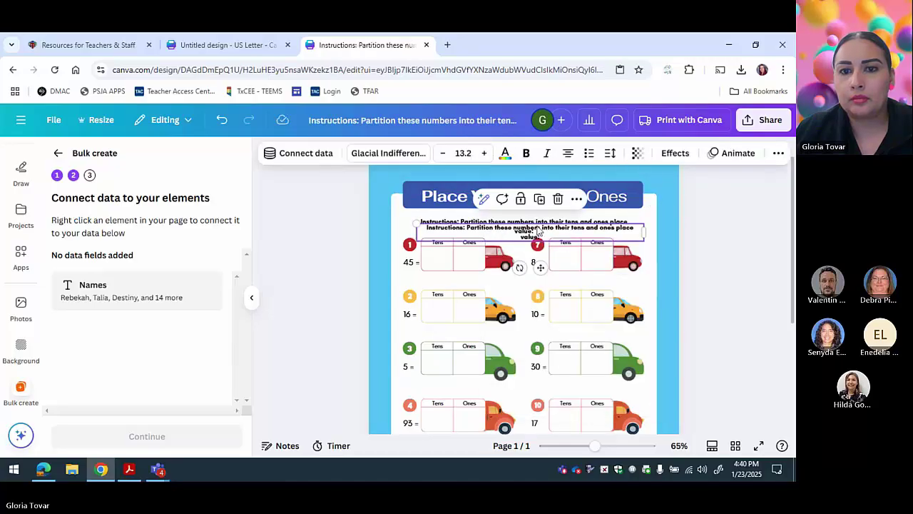
drag(542, 234, 498, 181)
- Replace the copied text with "Name" and shift it slightly left along the page's upper border
double_click(498, 182)
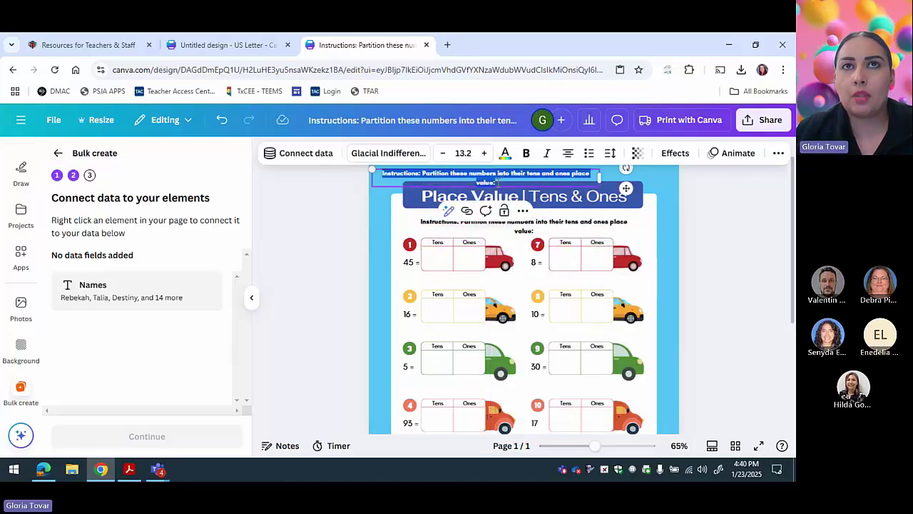
click(453, 180)
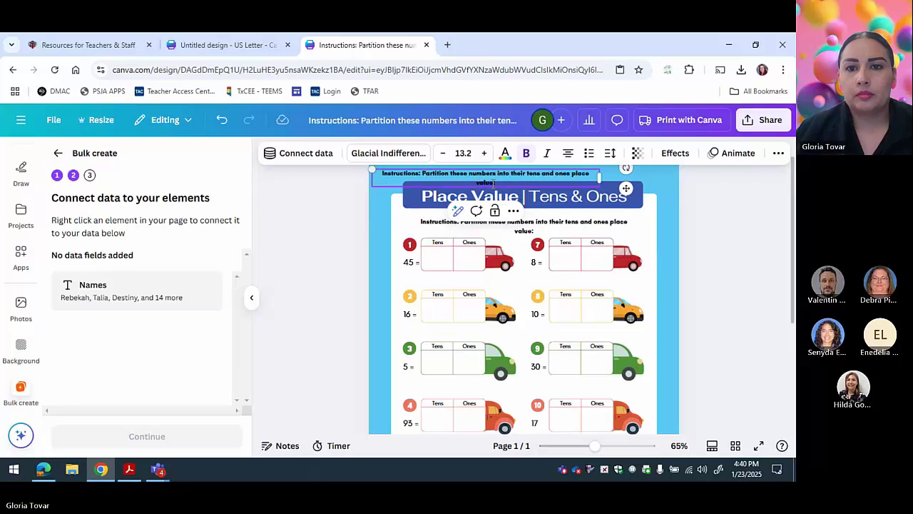
key(ctrl+a)
text(Name)
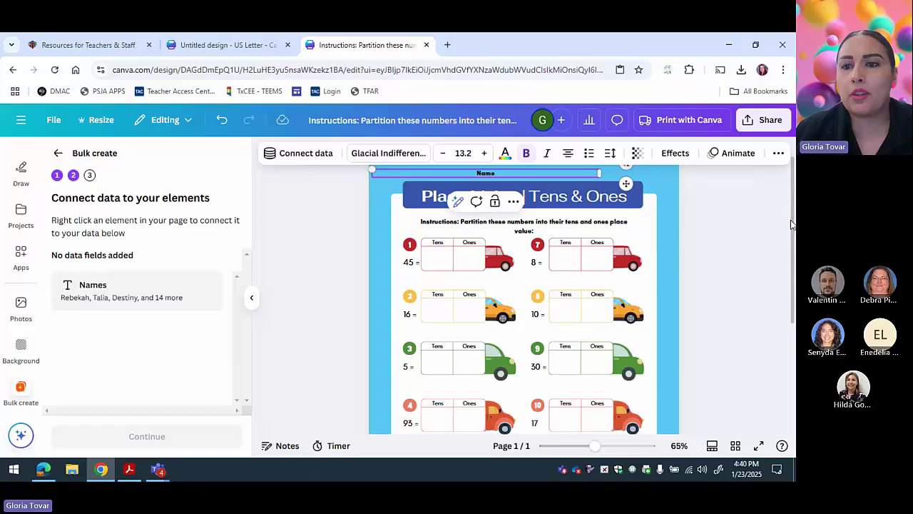
click(712, 214)
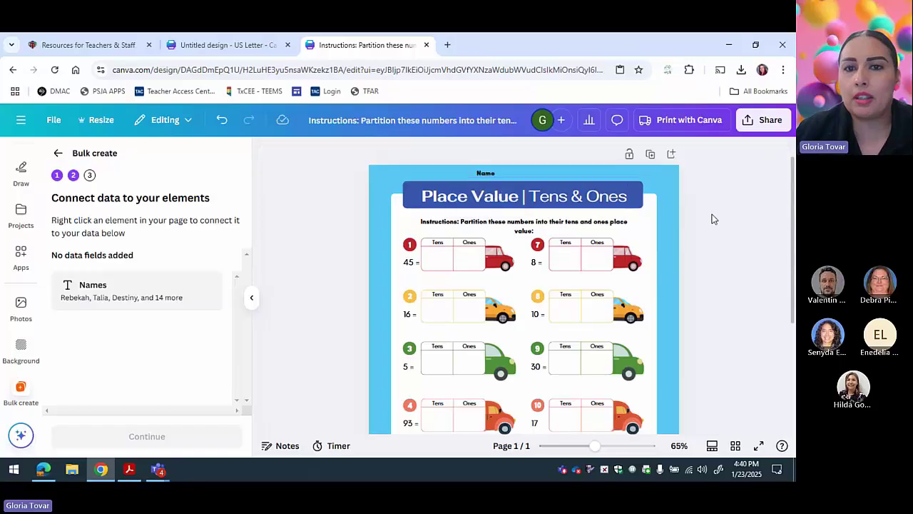
drag(483, 173, 450, 171)
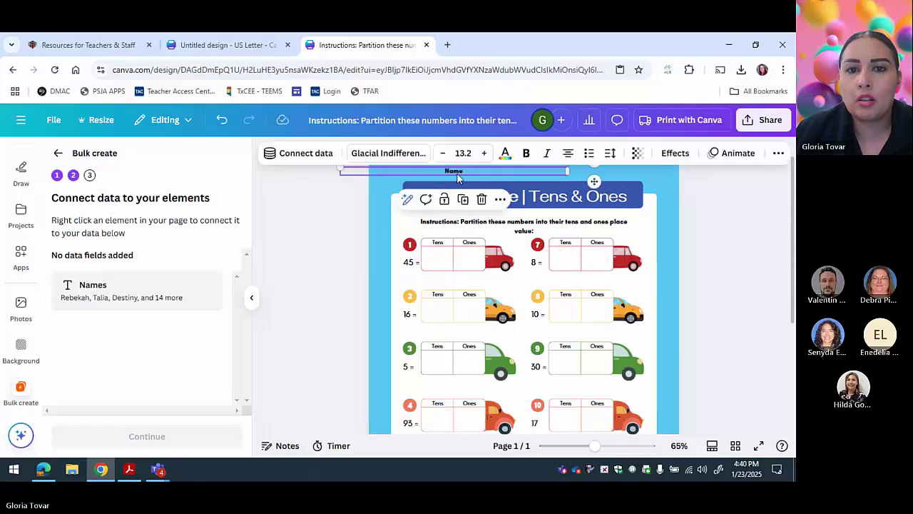
- Connect the "Name" text above the title to the Names data field and proceed to applying the data
click(306, 154)
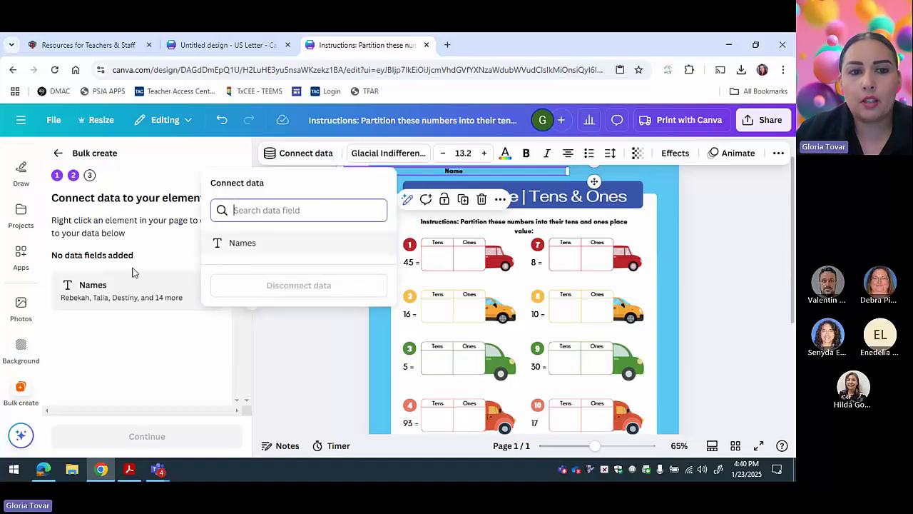
click(250, 244)
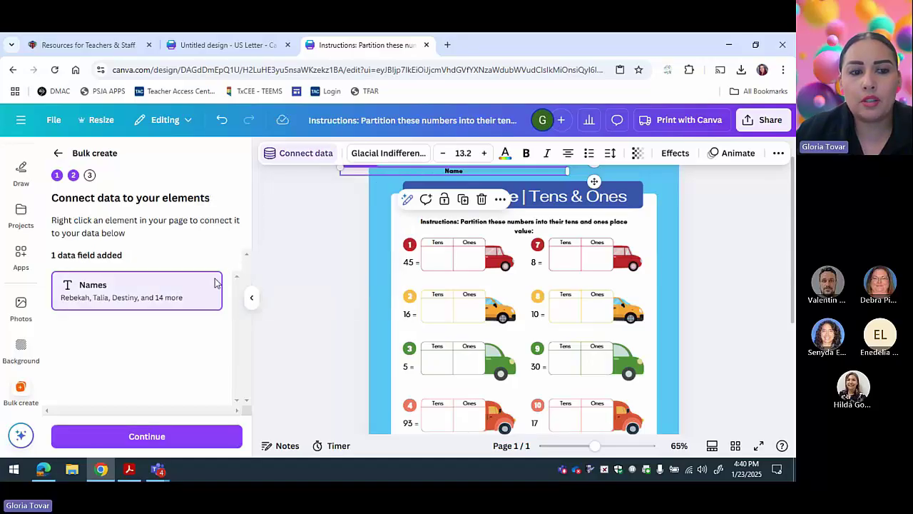
click(164, 435)
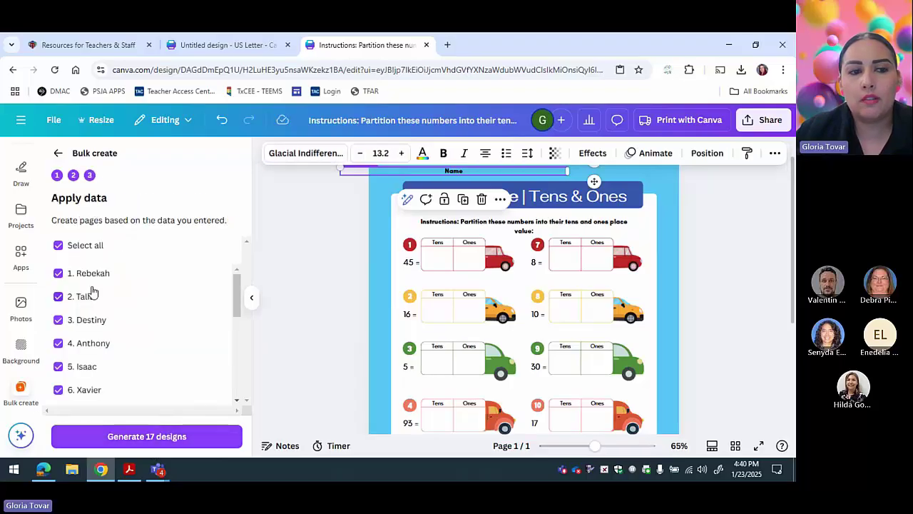
- Review the list of student entries and generate 17 designs with all of them selected
scroll(89, 293, down, 5)
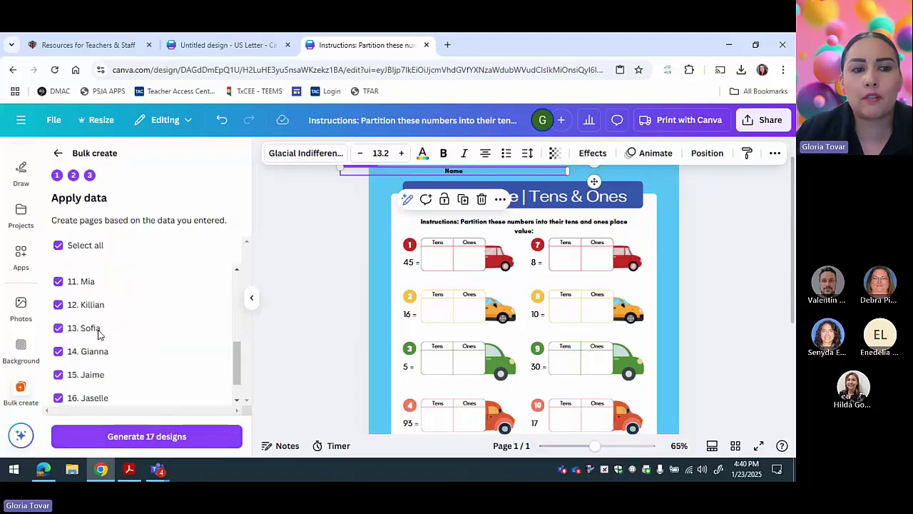
scroll(103, 332, up, 4)
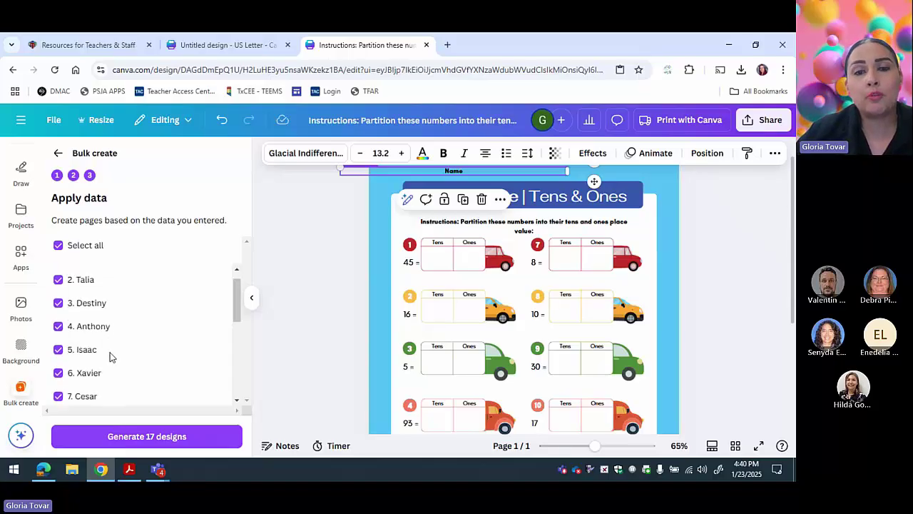
scroll(115, 360, up, 1)
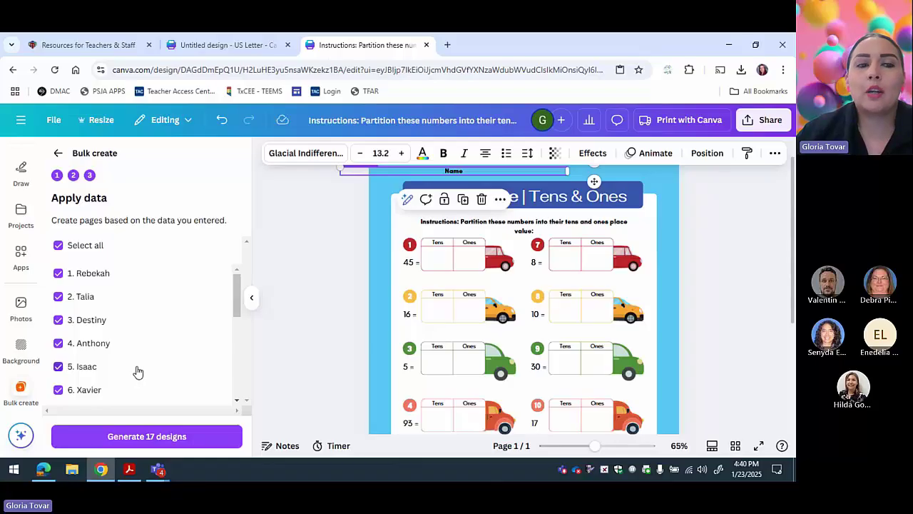
scroll(138, 372, down, 5)
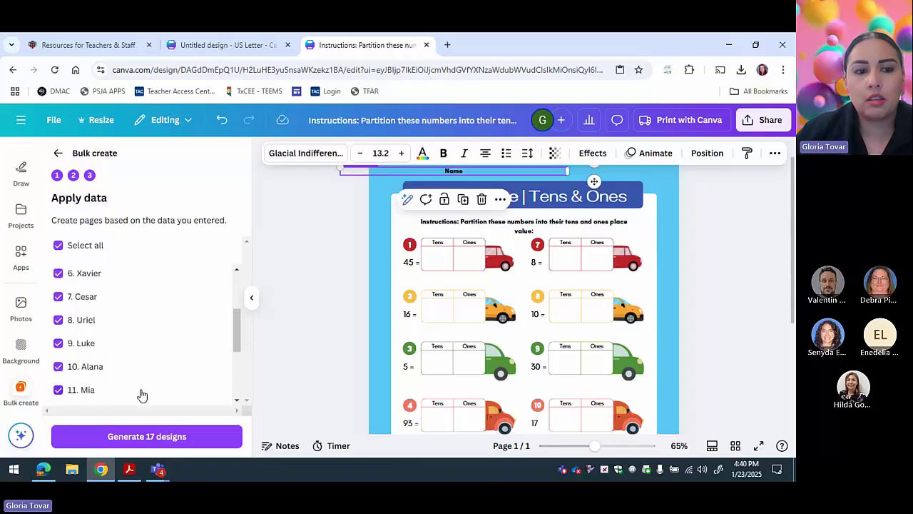
click(160, 437)
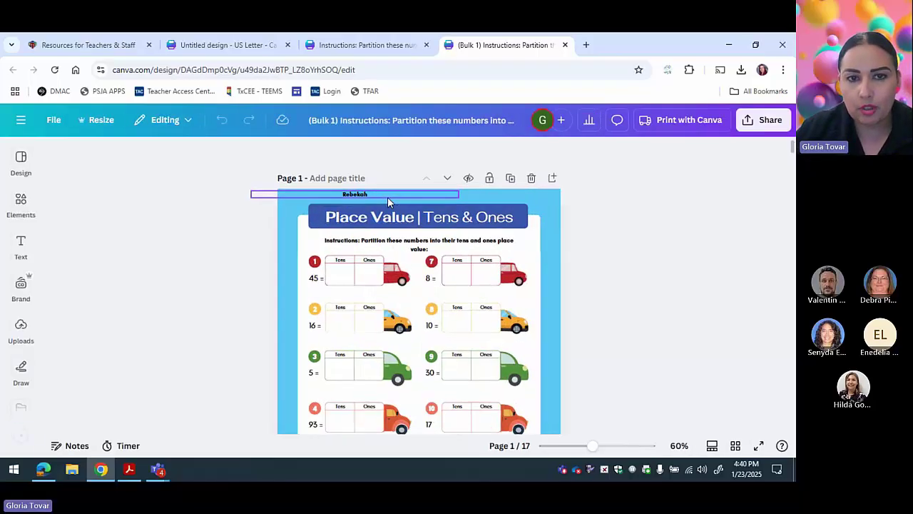
- Look through the generated worksheet pages to check the student name placed above each title
scroll(387, 196, down, 6)
scroll(371, 228, up, 3)
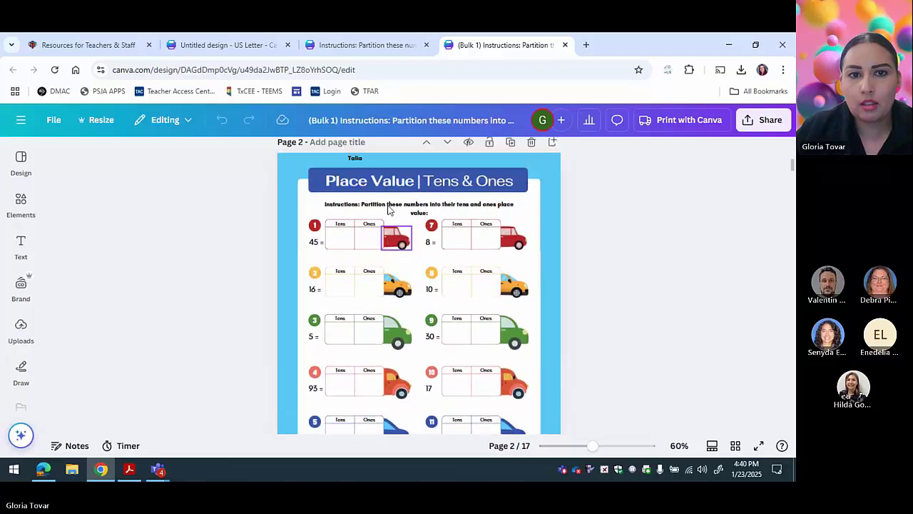
scroll(345, 247, down, 3)
scroll(346, 257, down, 10)
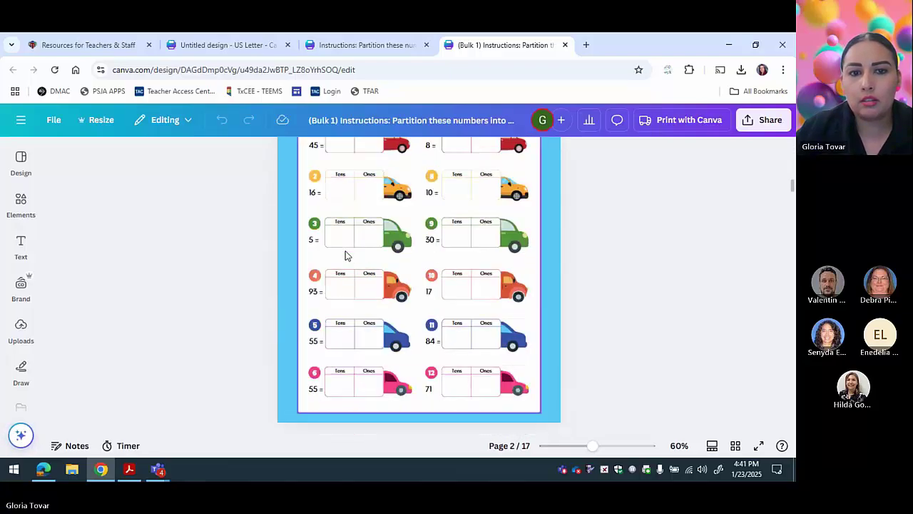
scroll(347, 261, down, 10)
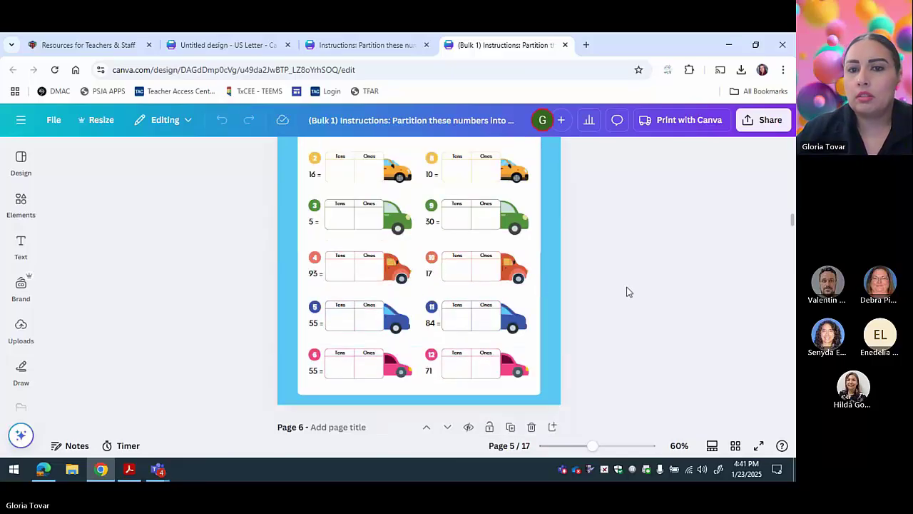
scroll(628, 292, up, 2)
scroll(627, 289, up, 20)
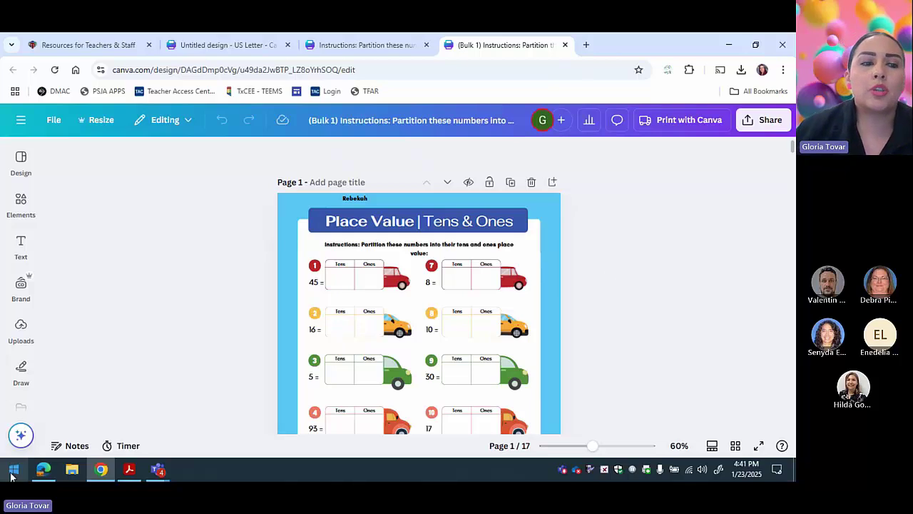
scroll(230, 267, down, 5)
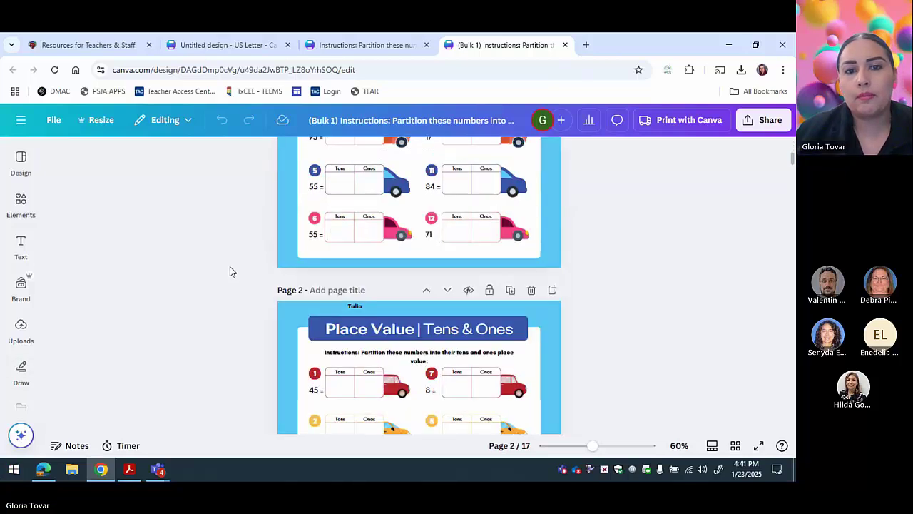
scroll(230, 268, up, 5)
- Share the bulk-created worksheet design to Google Classroom and continue to the class selection
click(757, 123)
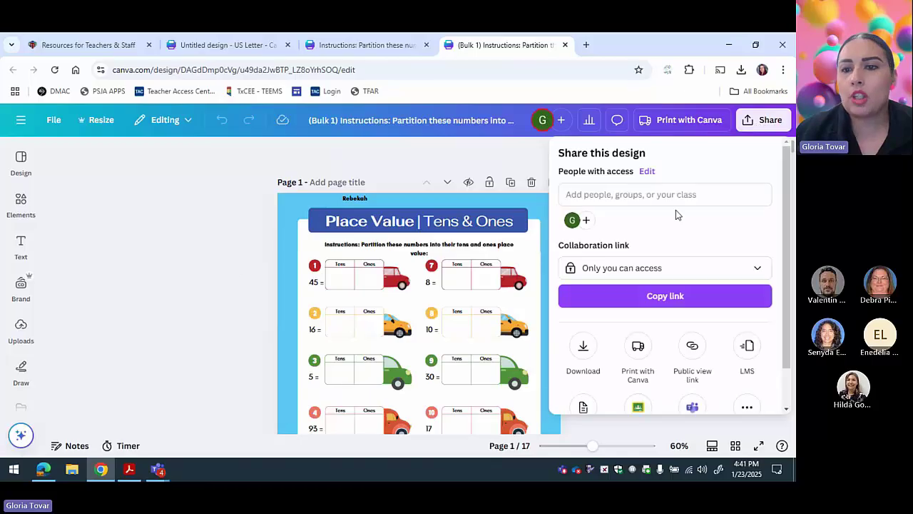
scroll(623, 363, down, 1)
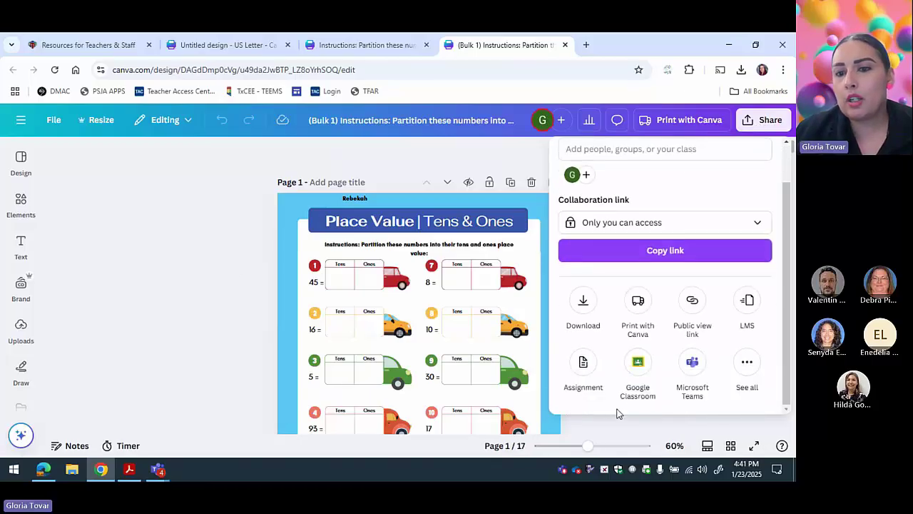
click(646, 371)
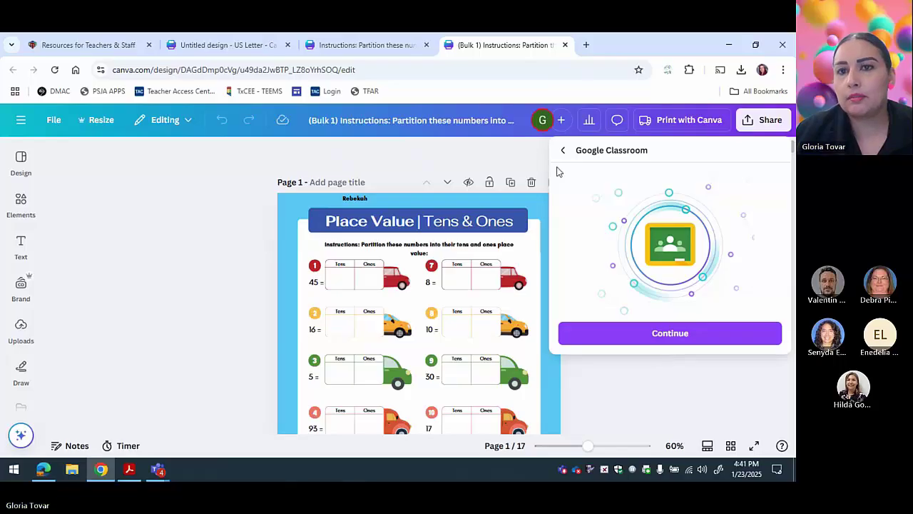
click(704, 341)
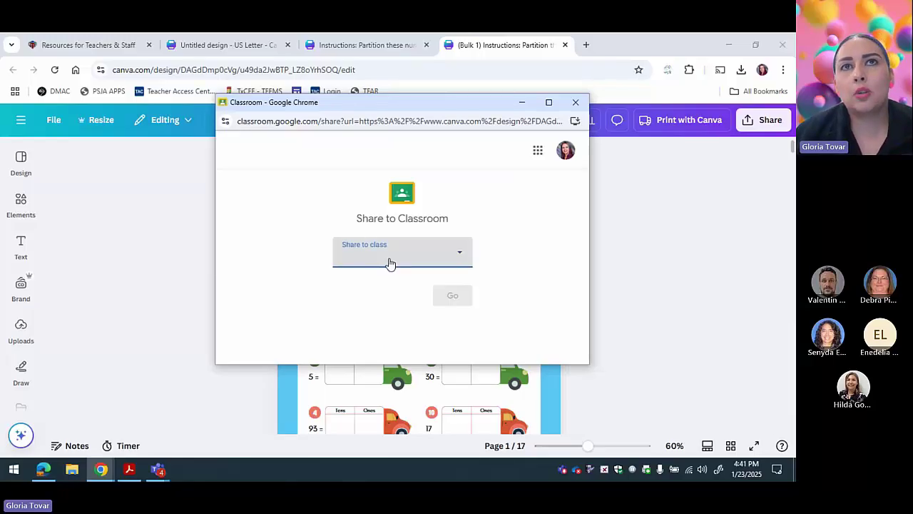
- Select the HRM 24-25 class with Create assignment as the share action, and proceed to the assignment form
click(390, 264)
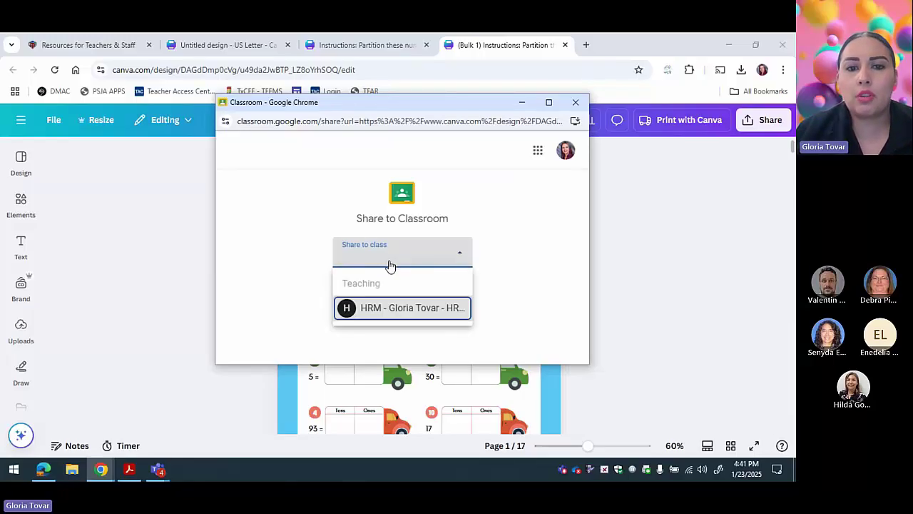
click(384, 311)
click(416, 297)
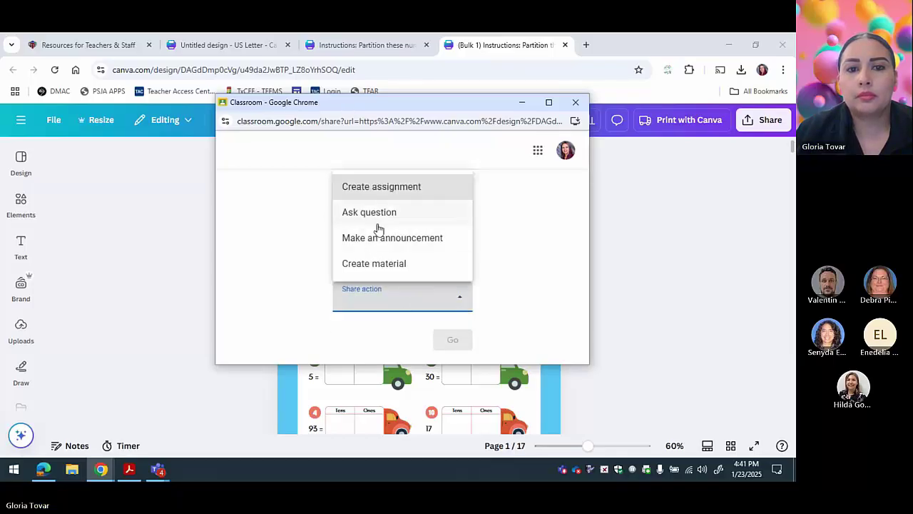
click(389, 193)
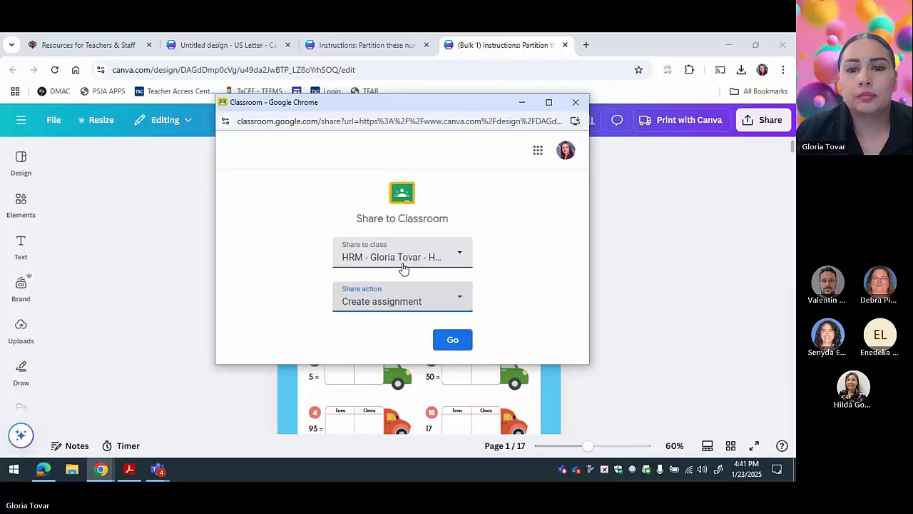
click(455, 341)
- Title the assignment "Canva", file it under the topic Jan. 20-24, assign it to the class and close the Classroom window
click(327, 218)
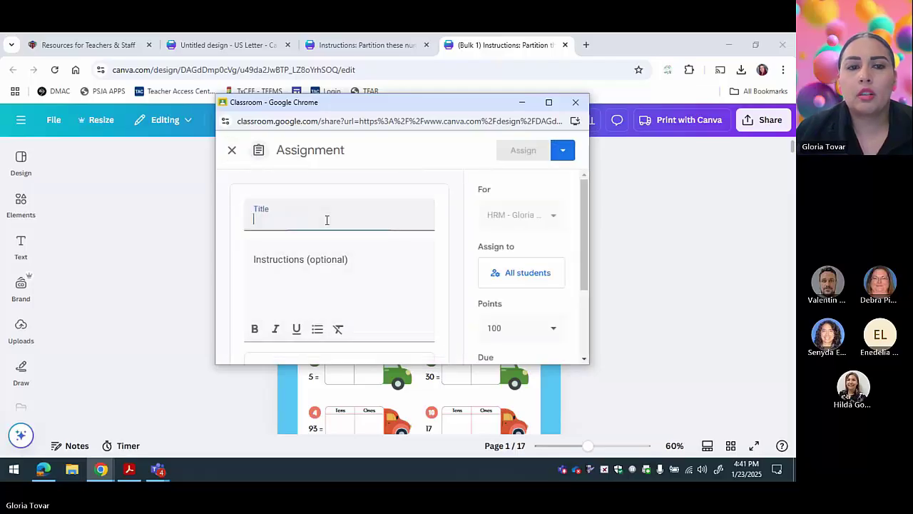
text(Canva)
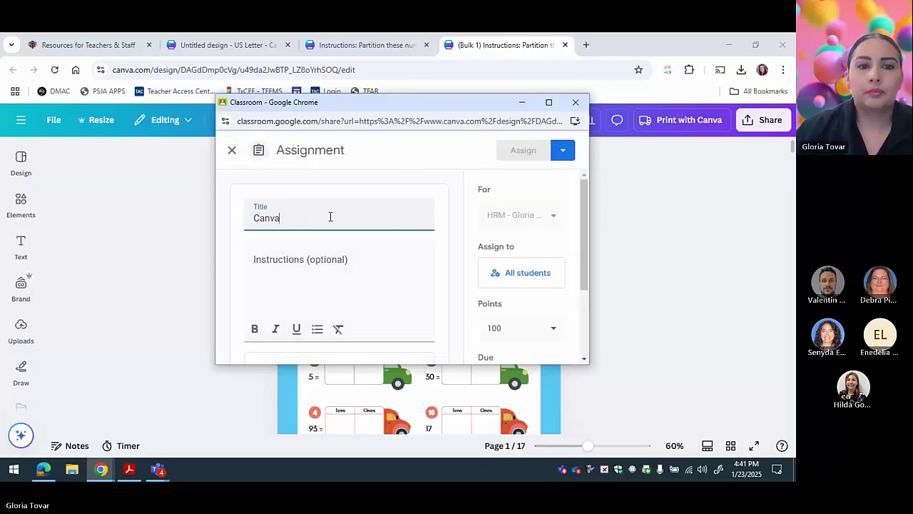
click(549, 102)
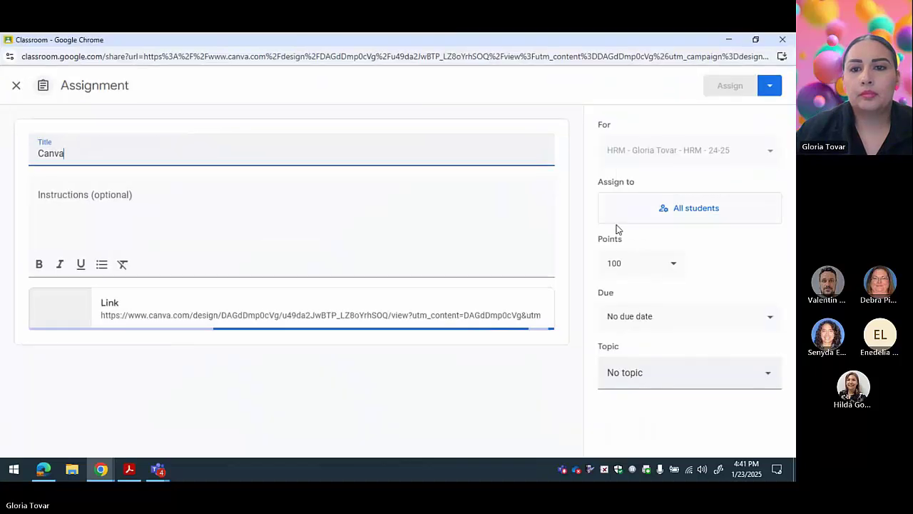
click(652, 387)
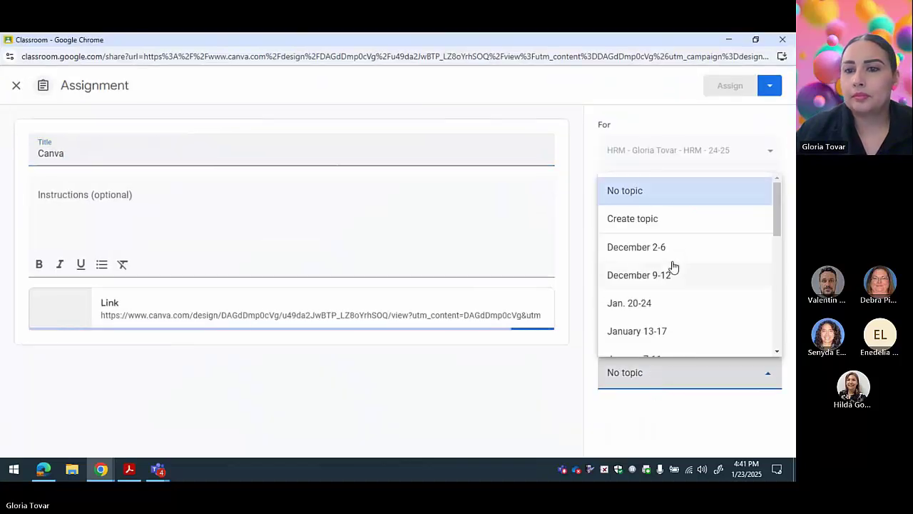
click(679, 307)
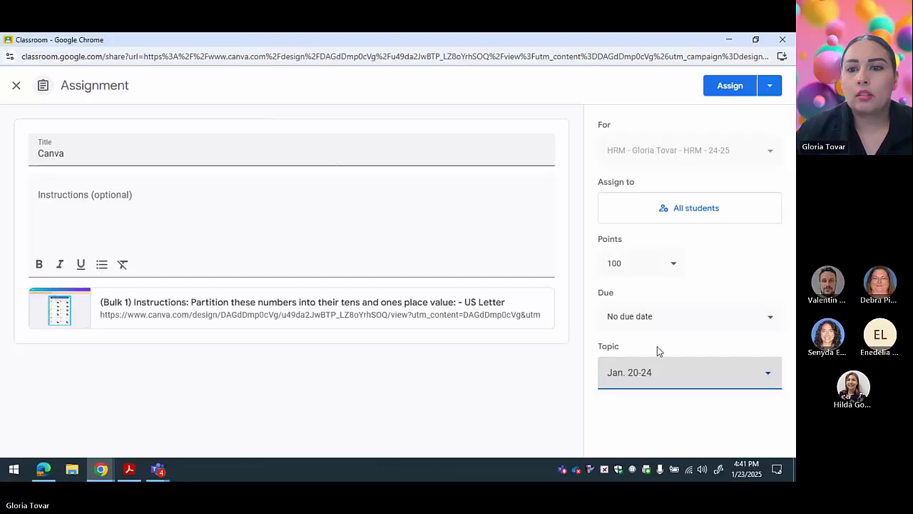
click(728, 86)
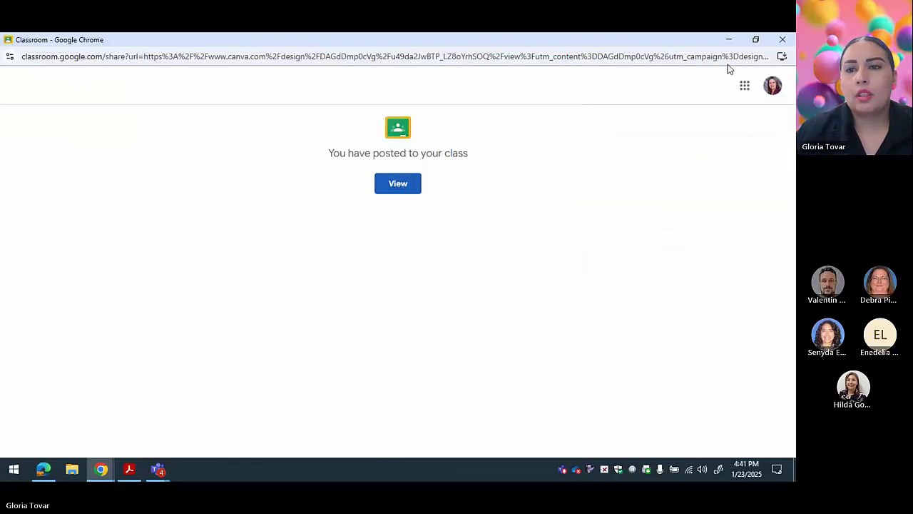
click(783, 41)
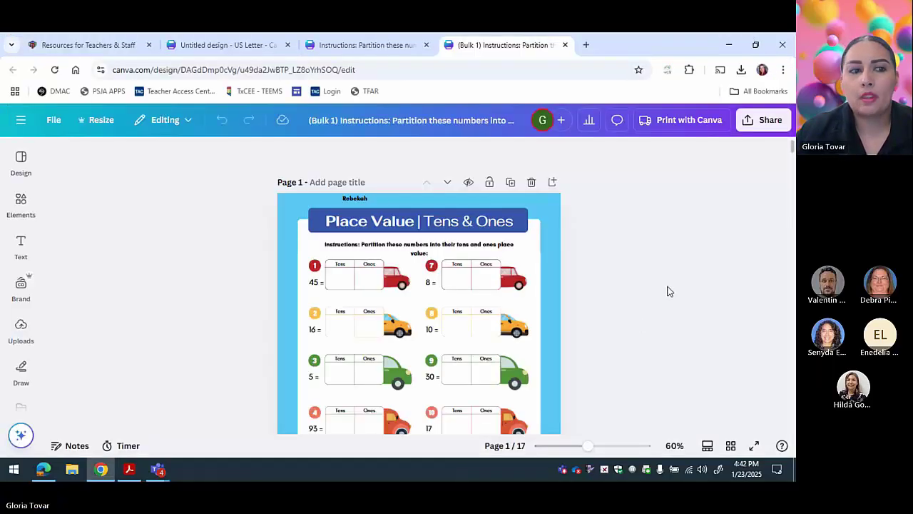
- Leave the worksheet design for the Classwork area and create a new Group Work design as the activity
scroll(205, 280, down, 5)
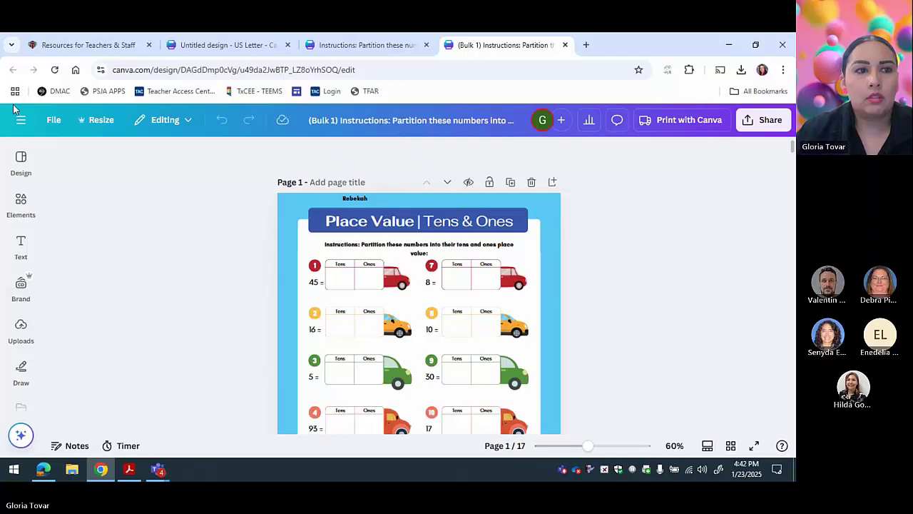
click(20, 120)
click(21, 126)
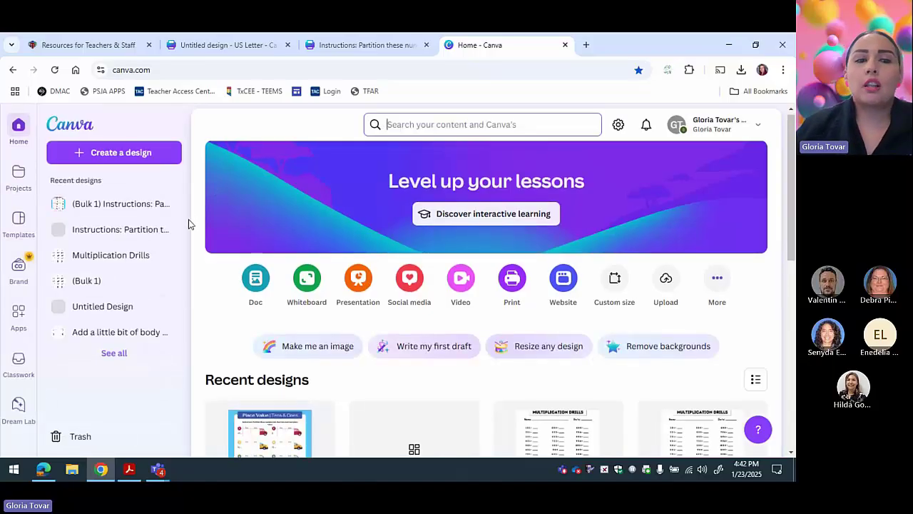
scroll(190, 221, down, 7)
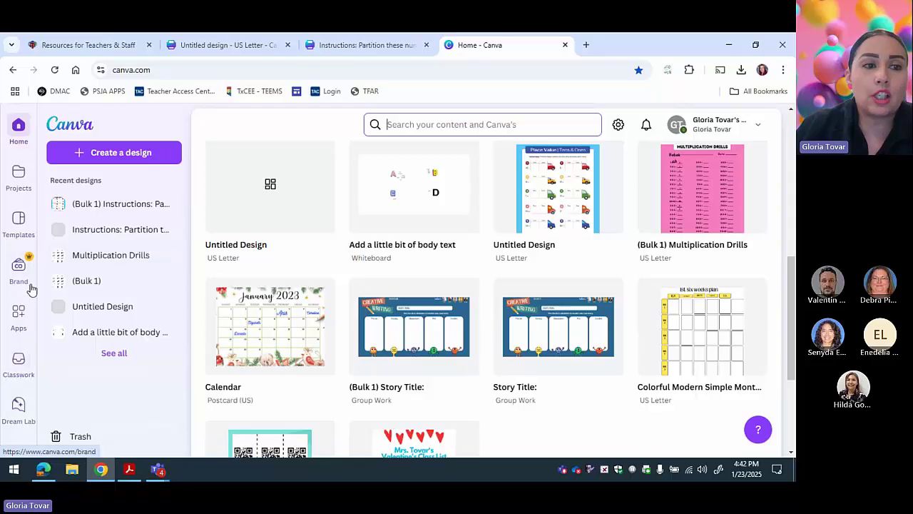
click(11, 379)
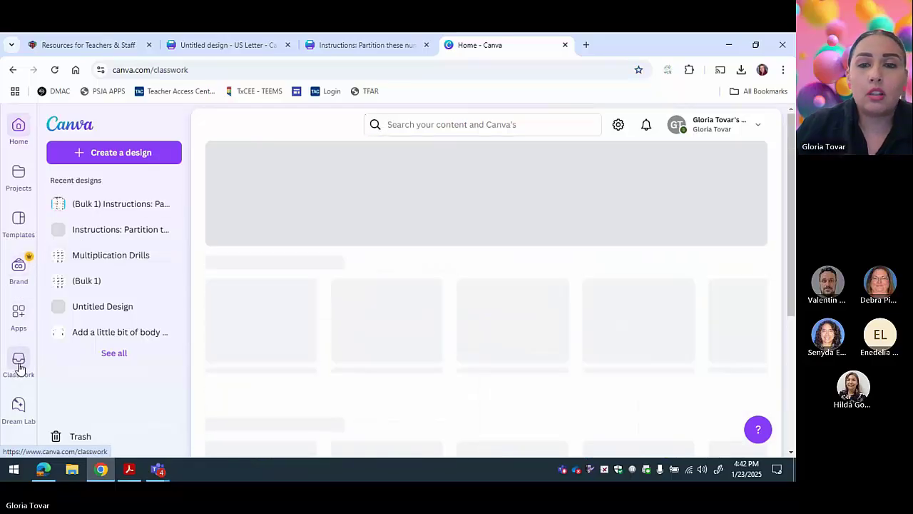
click(717, 153)
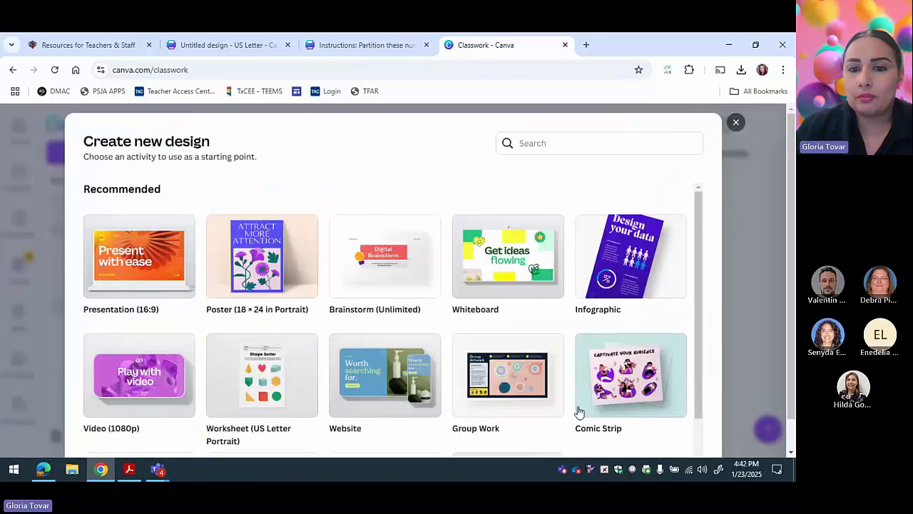
scroll(520, 393, down, 2)
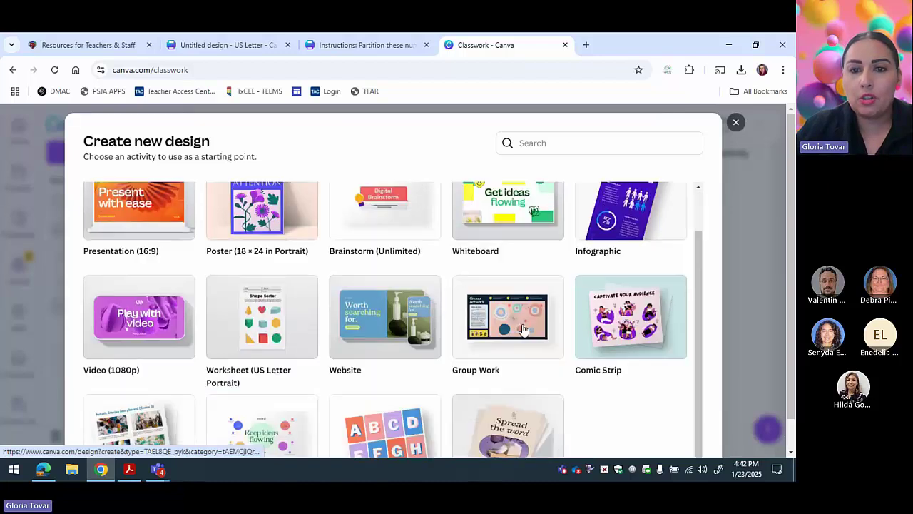
click(521, 328)
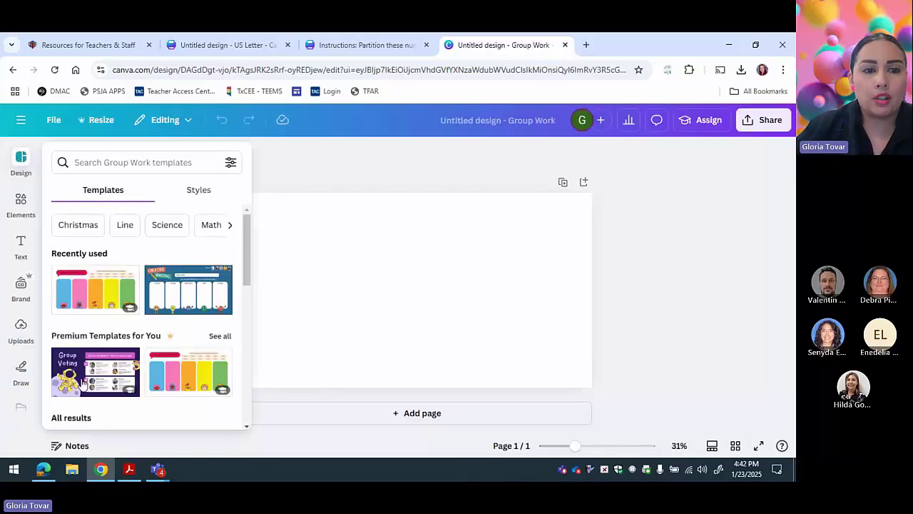
- Browse the Group Work templates and apply the recently used English Feelings Check-In template in Colorful Cartoon Style to the blank page
scroll(128, 350, down, 2)
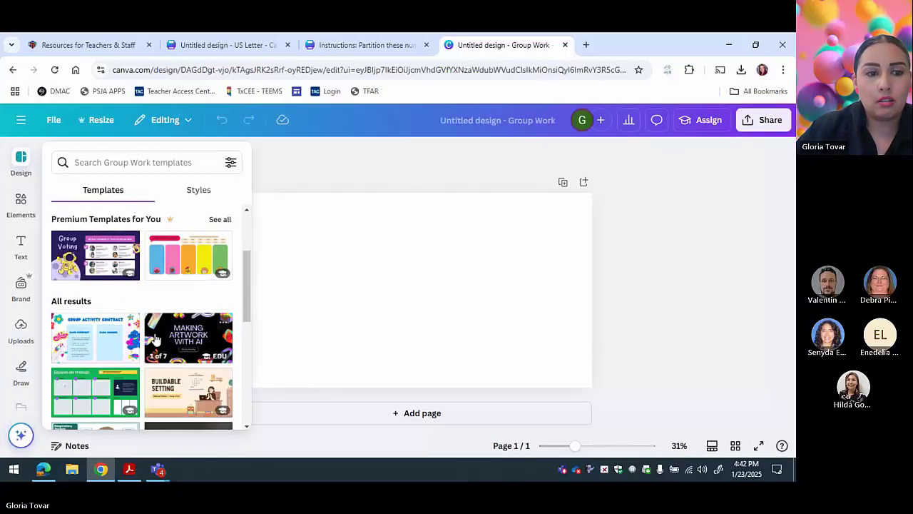
scroll(155, 338, down, 8)
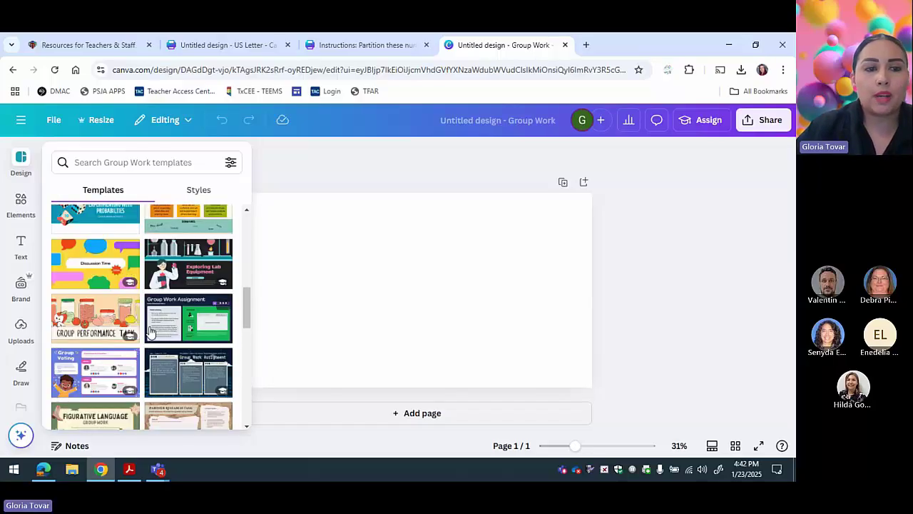
scroll(150, 331, down, 2)
scroll(150, 332, down, 5)
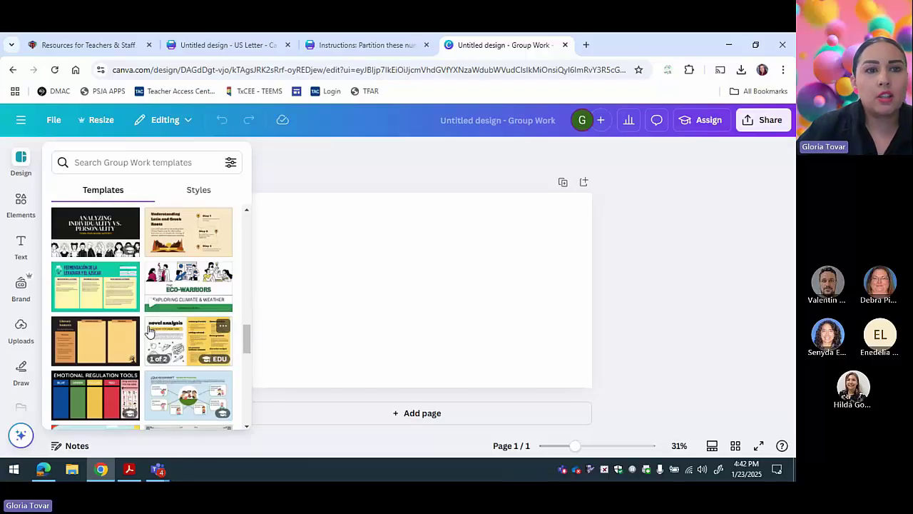
scroll(149, 332, up, 1)
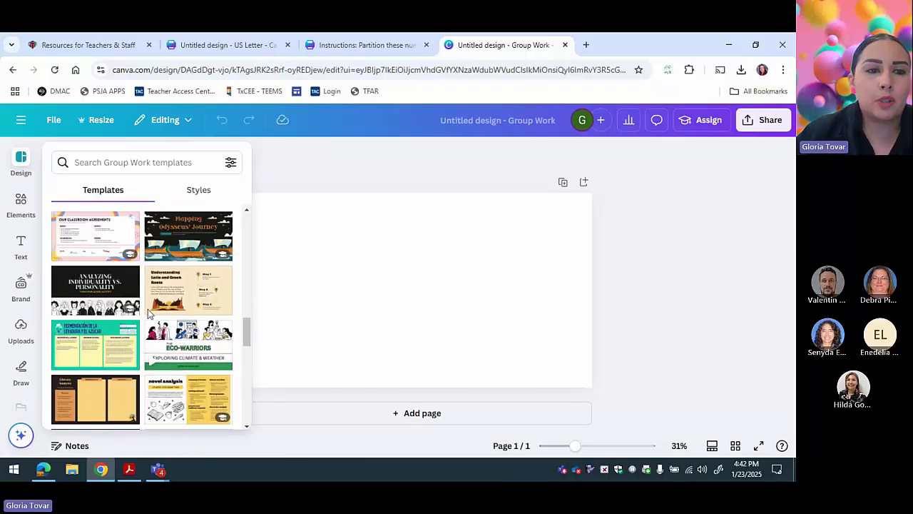
scroll(148, 311, up, 2)
scroll(150, 313, up, 1)
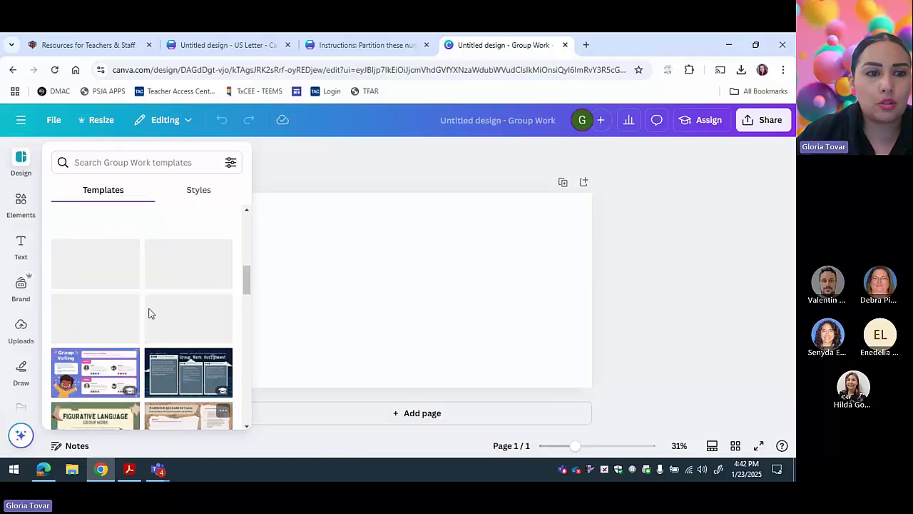
scroll(150, 310, up, 2)
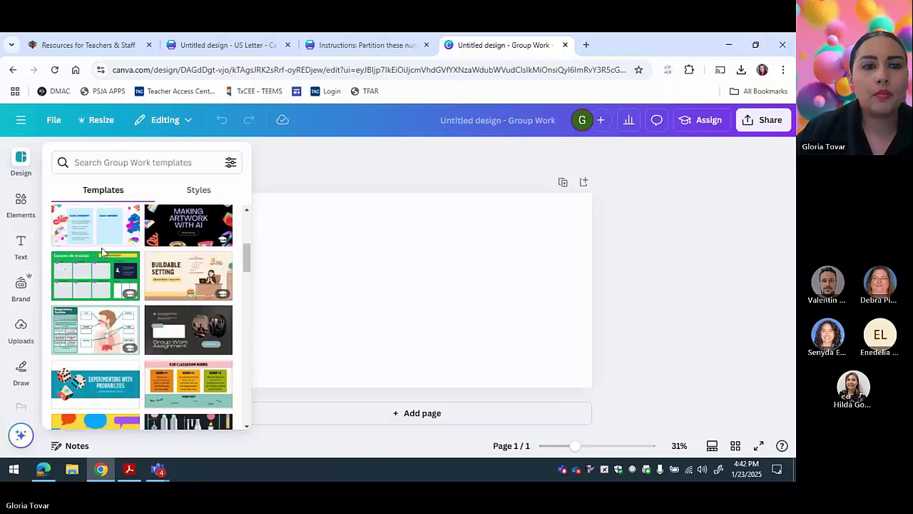
scroll(102, 251, up, 5)
click(96, 256)
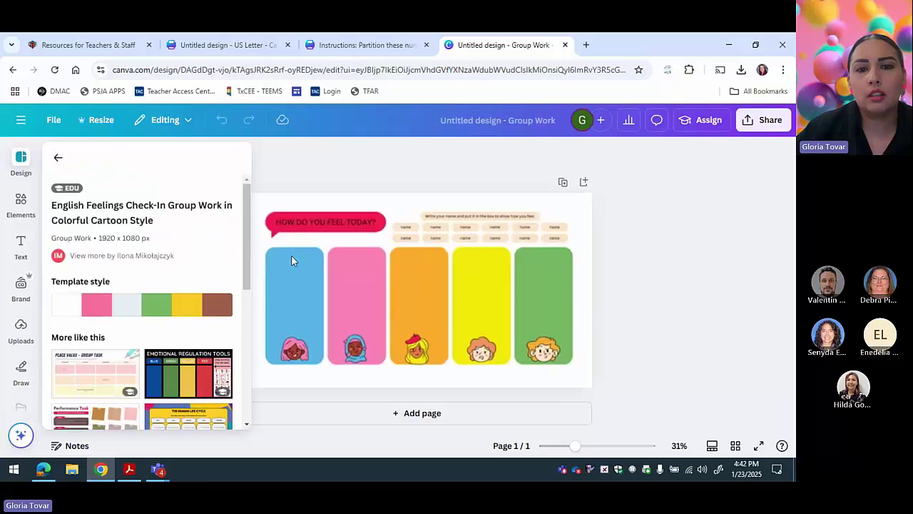
click(680, 311)
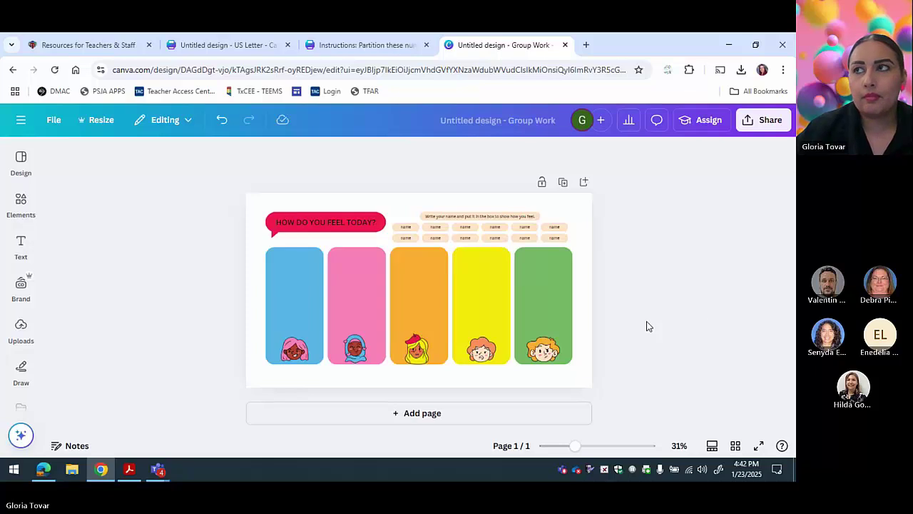
- Leave the Group Work design for the Canva home page and browse the recent designs there
click(21, 122)
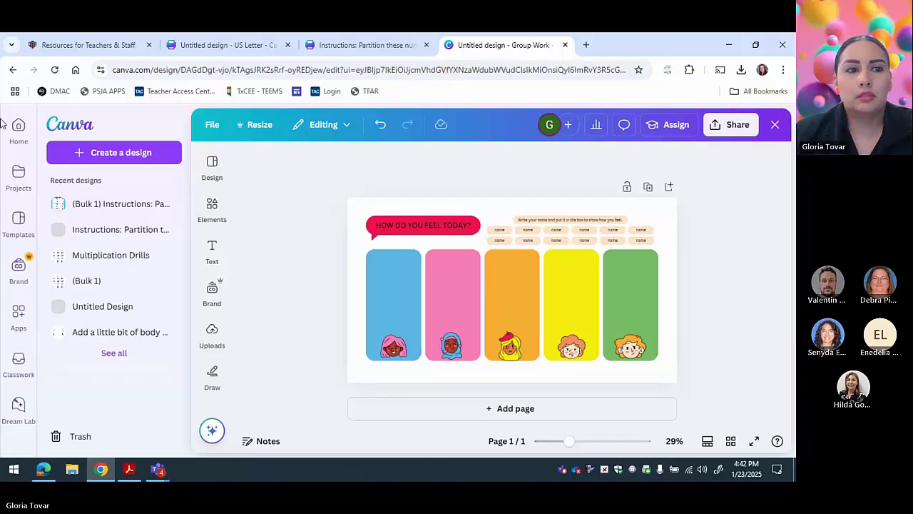
click(21, 132)
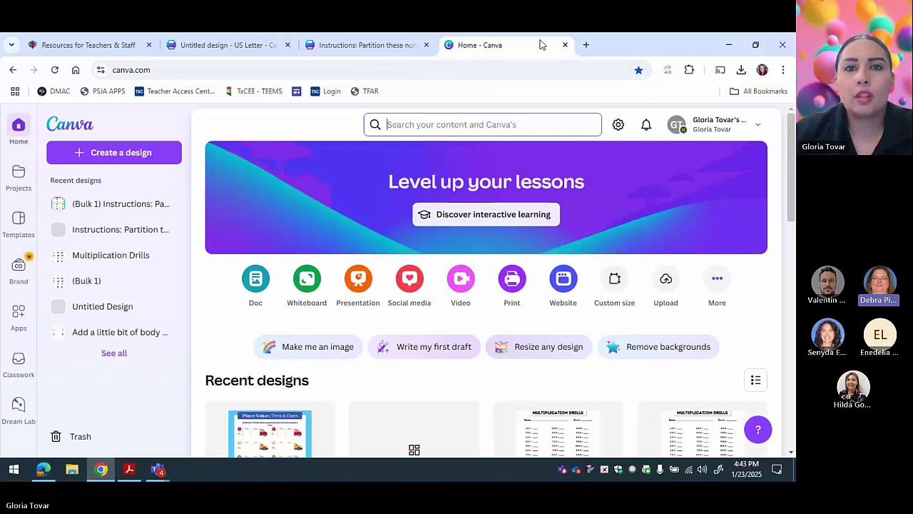
scroll(325, 289, down, 3)
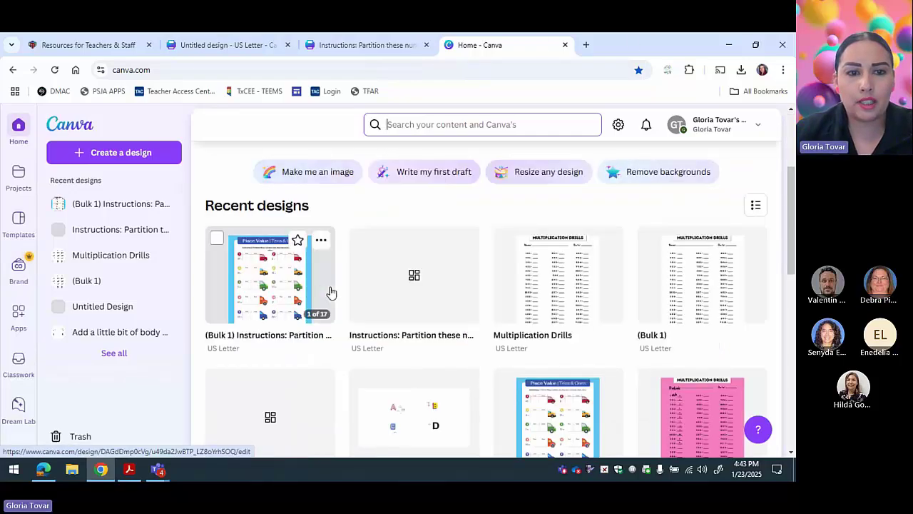
scroll(331, 291, down, 4)
scroll(331, 291, up, 5)
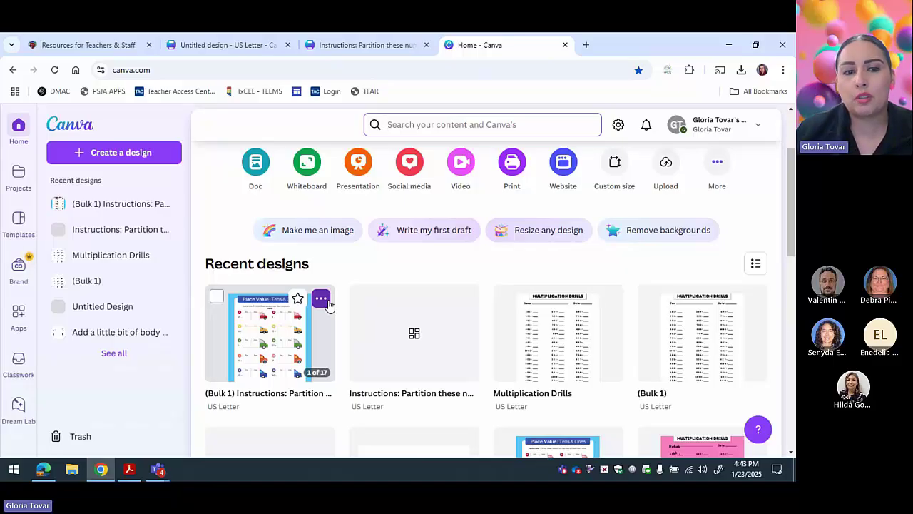
- Review the sharing and collaboration link settings of the recent "(Bulk 1) Instructions: Partition" design, and close them without changes
click(322, 299)
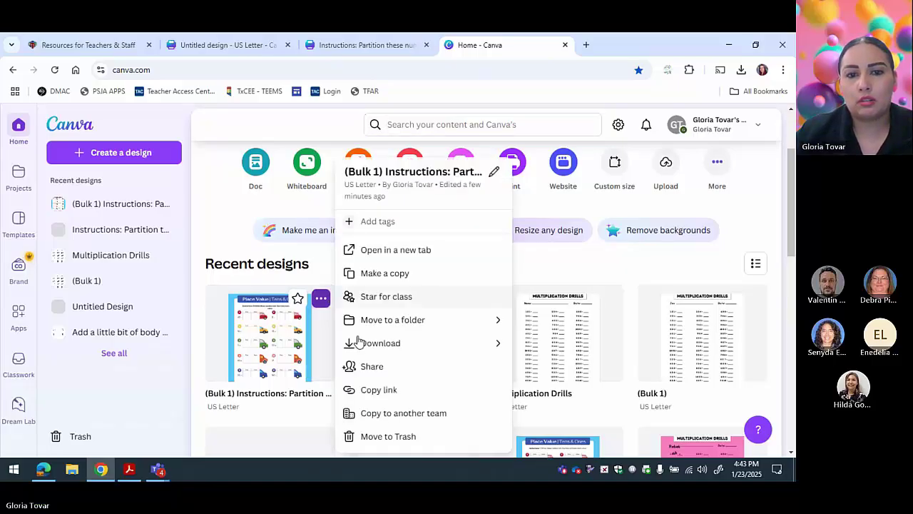
click(374, 368)
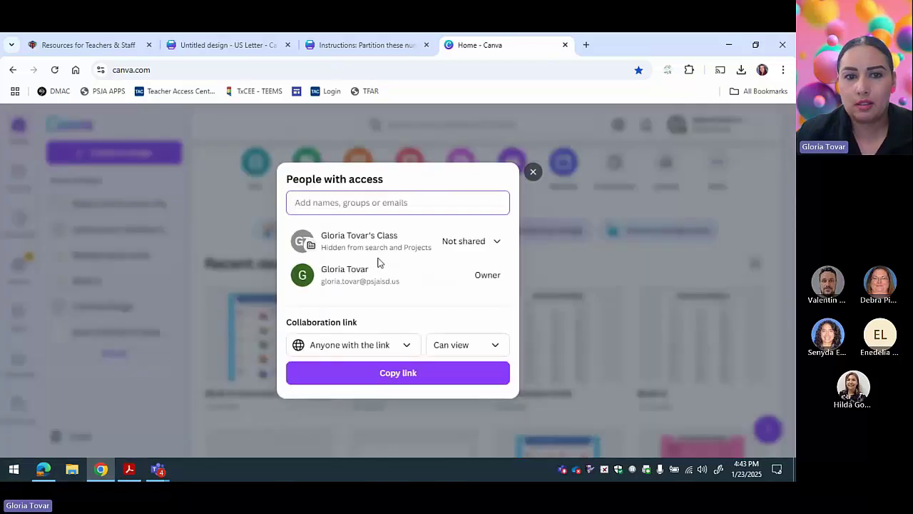
click(533, 172)
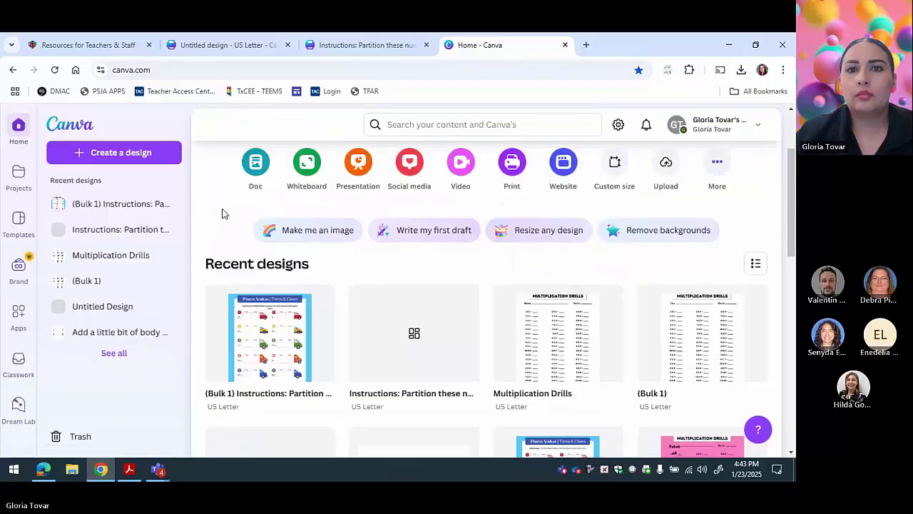